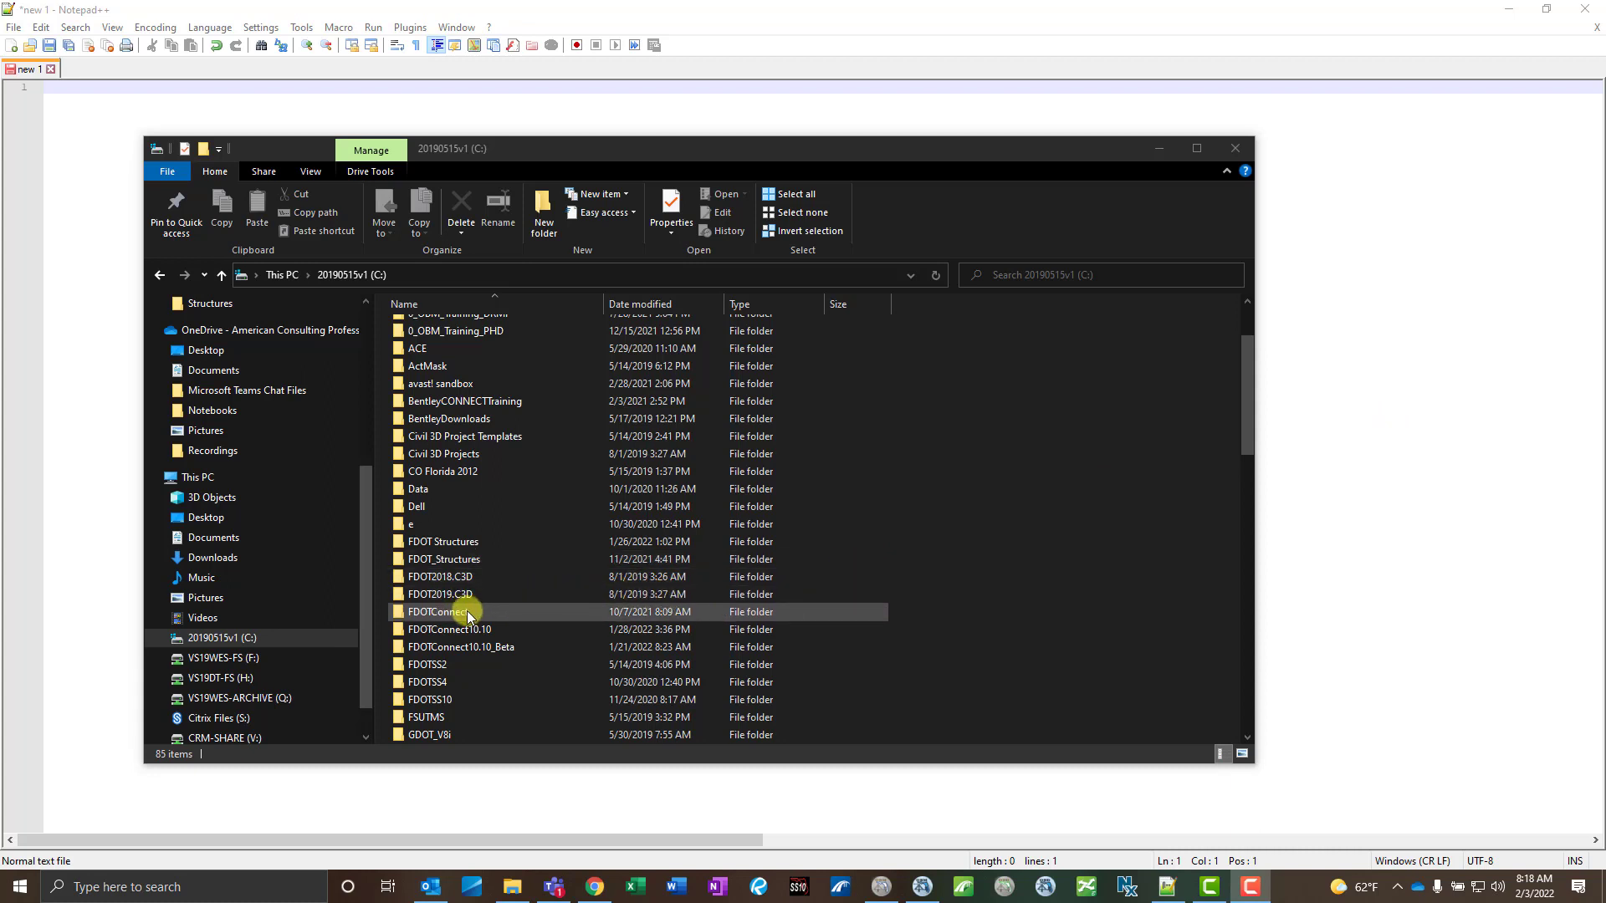
Navigate through FDOTConnect, Organization-Civil, FDOT and Dgnlib into the Sheet Seeds_OBM folder.
{"action": "double_click", "coordinate": [467, 611]}
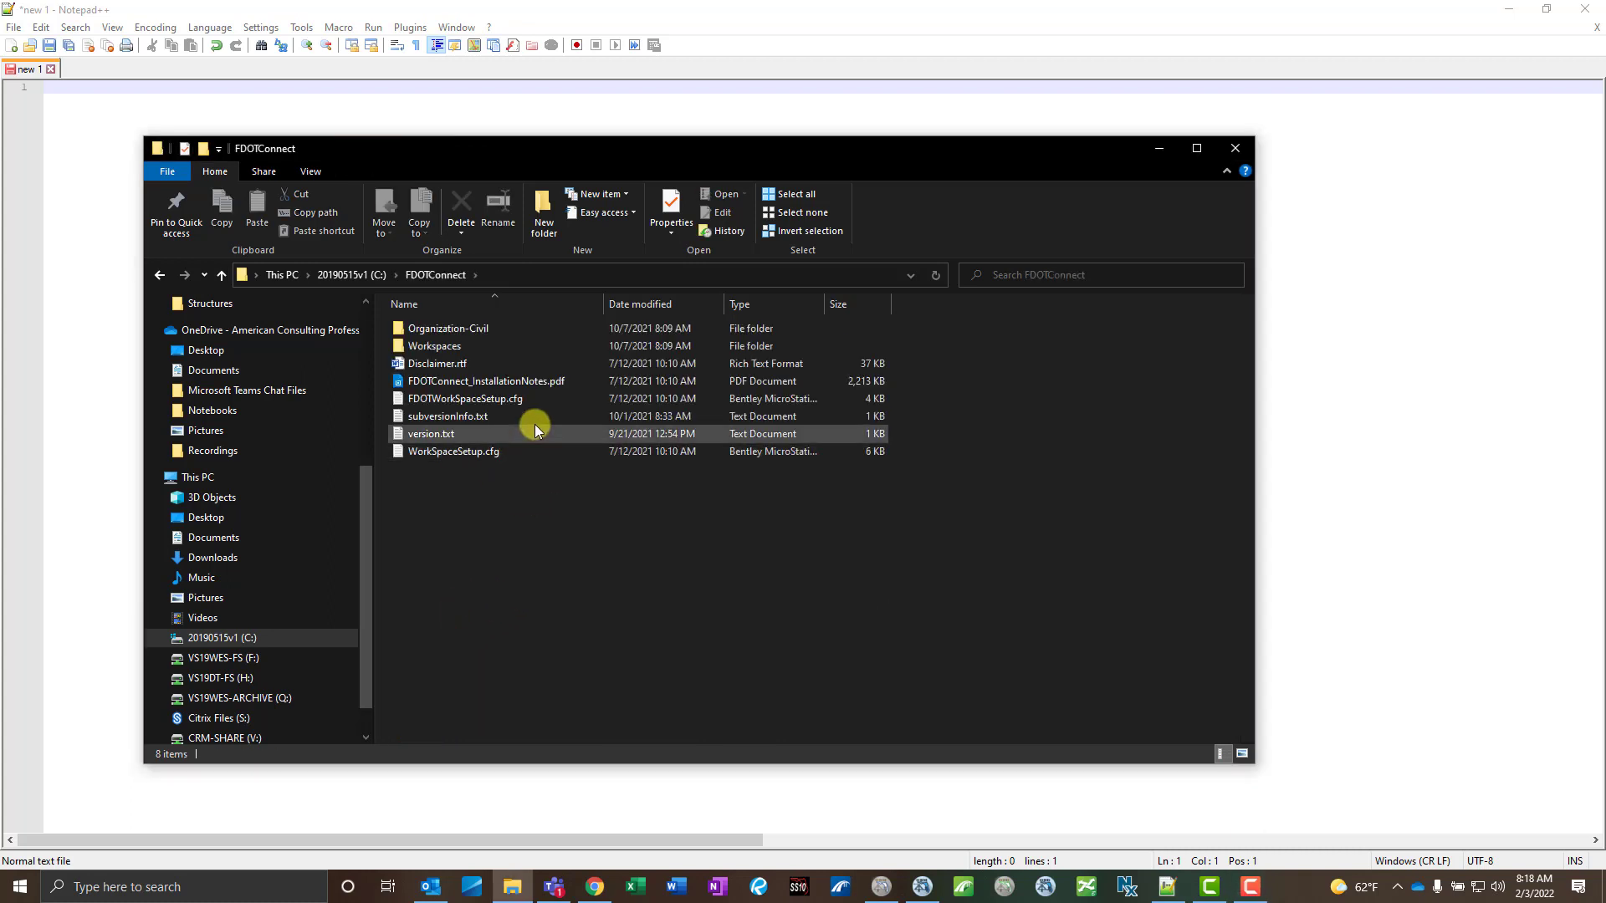
{"action": "left_click", "coordinate": [473, 328]}
{"action": "double_click", "coordinate": [472, 328]}
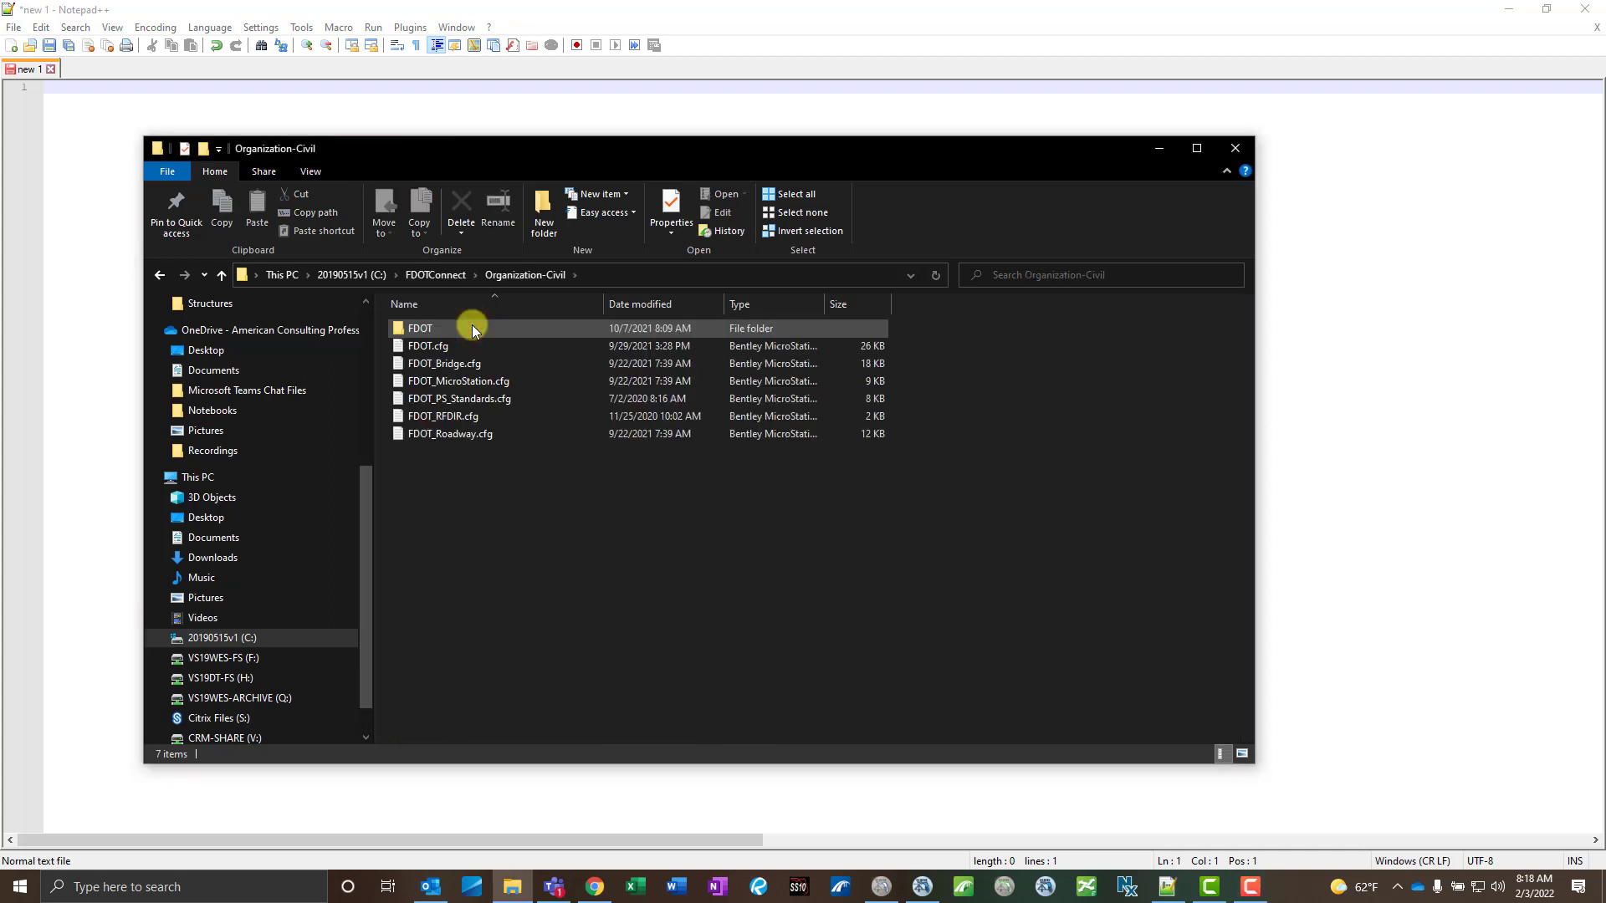
{"action": "double_click", "coordinate": [471, 327]}
{"action": "scroll", "coordinate": [478, 511], "scroll_direction": "down", "scroll_amount": 1}
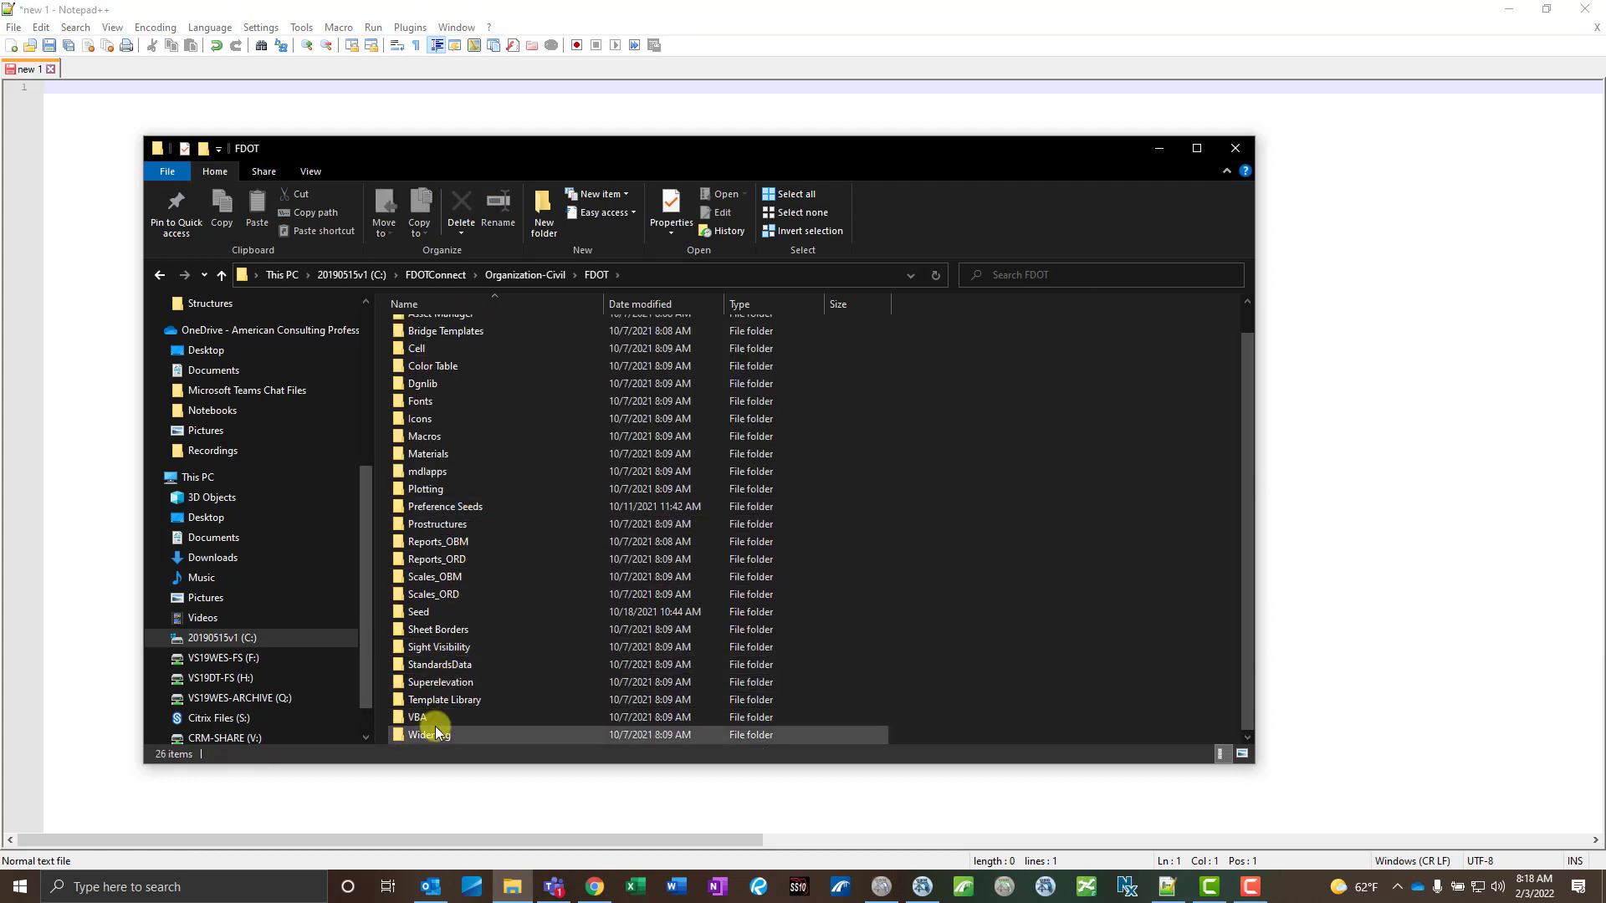
{"action": "left_click", "coordinate": [464, 384]}
{"action": "double_click", "coordinate": [463, 383]}
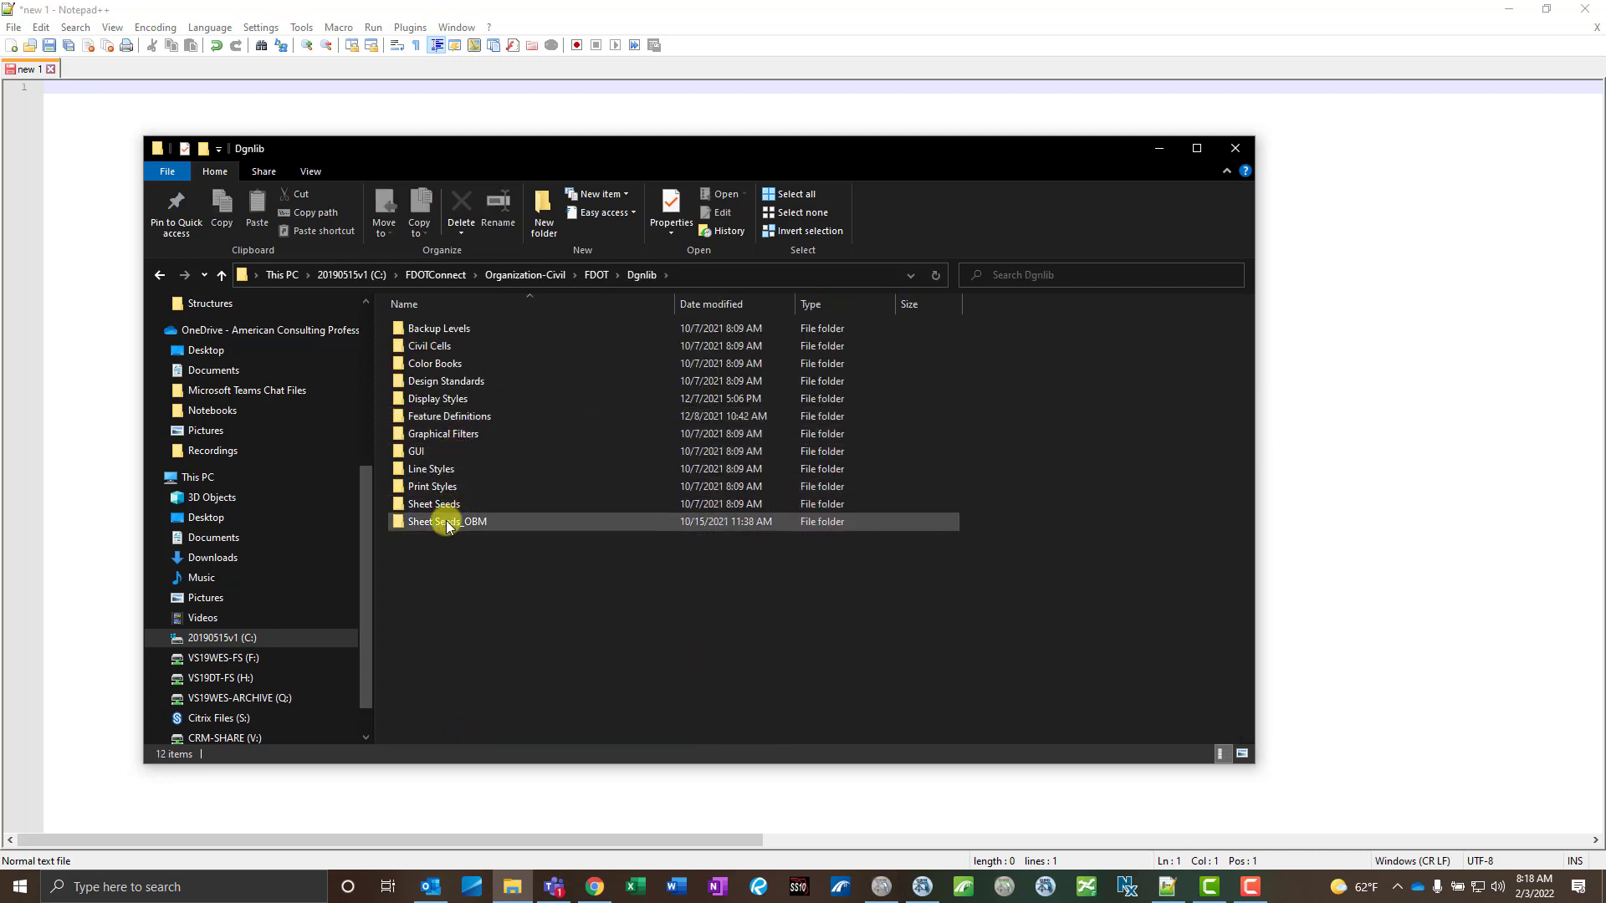
{"action": "double_click", "coordinate": [446, 522]}
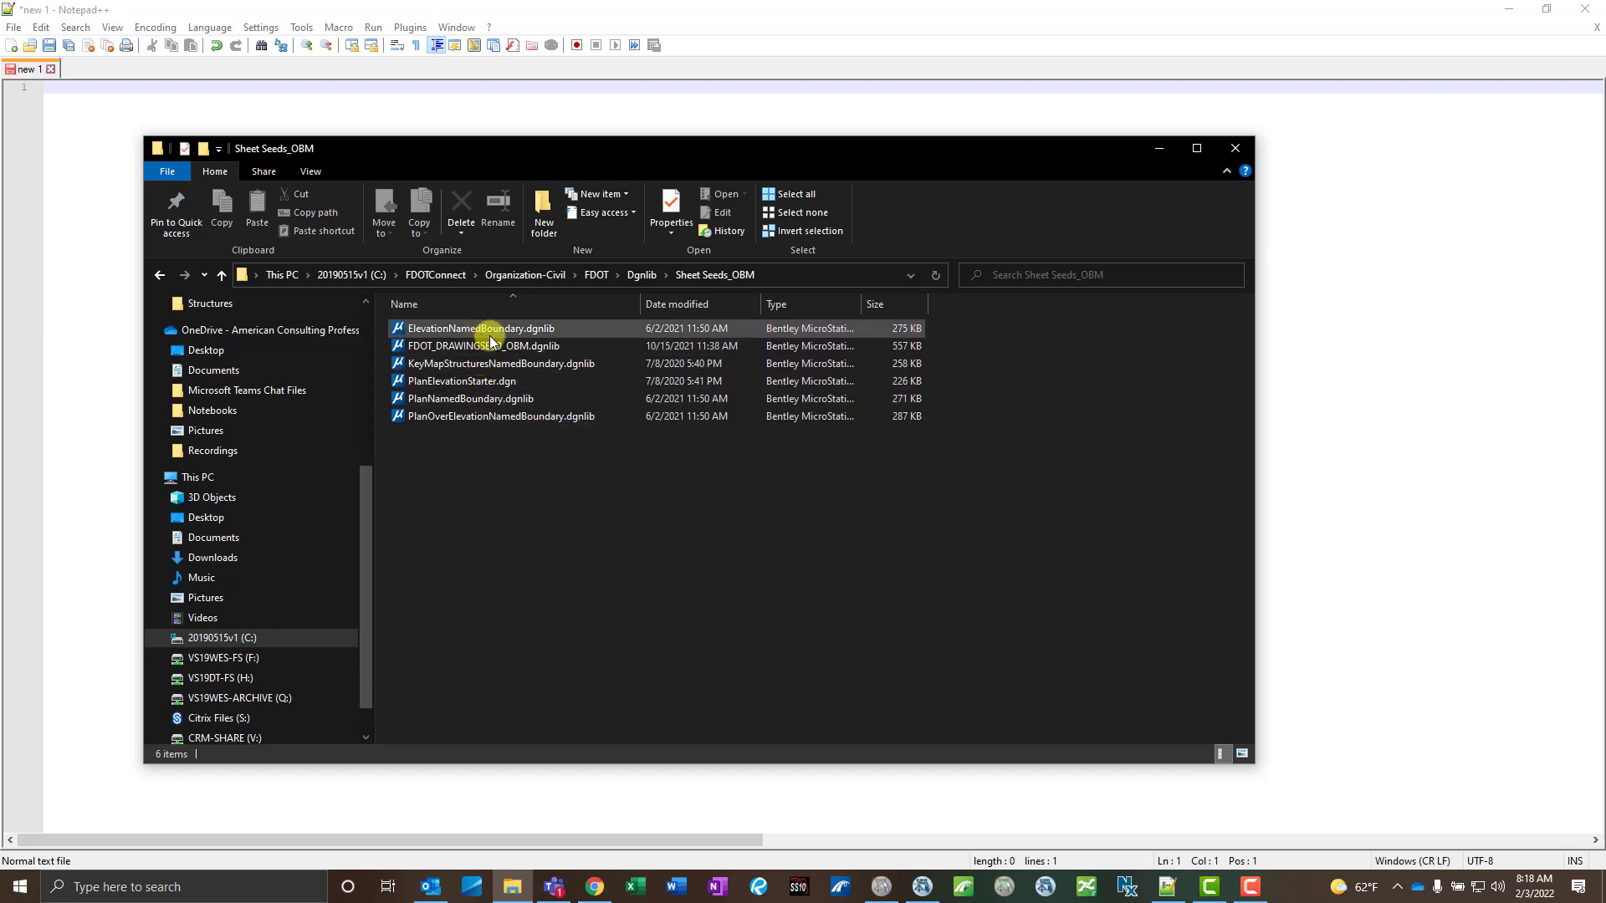
Bring OpenBridge Modeler forward and browse to PlanOverElevationNamedBoundary.dgnlib in Sheet Seeds_OBM.
{"action": "left_click", "coordinate": [884, 886]}
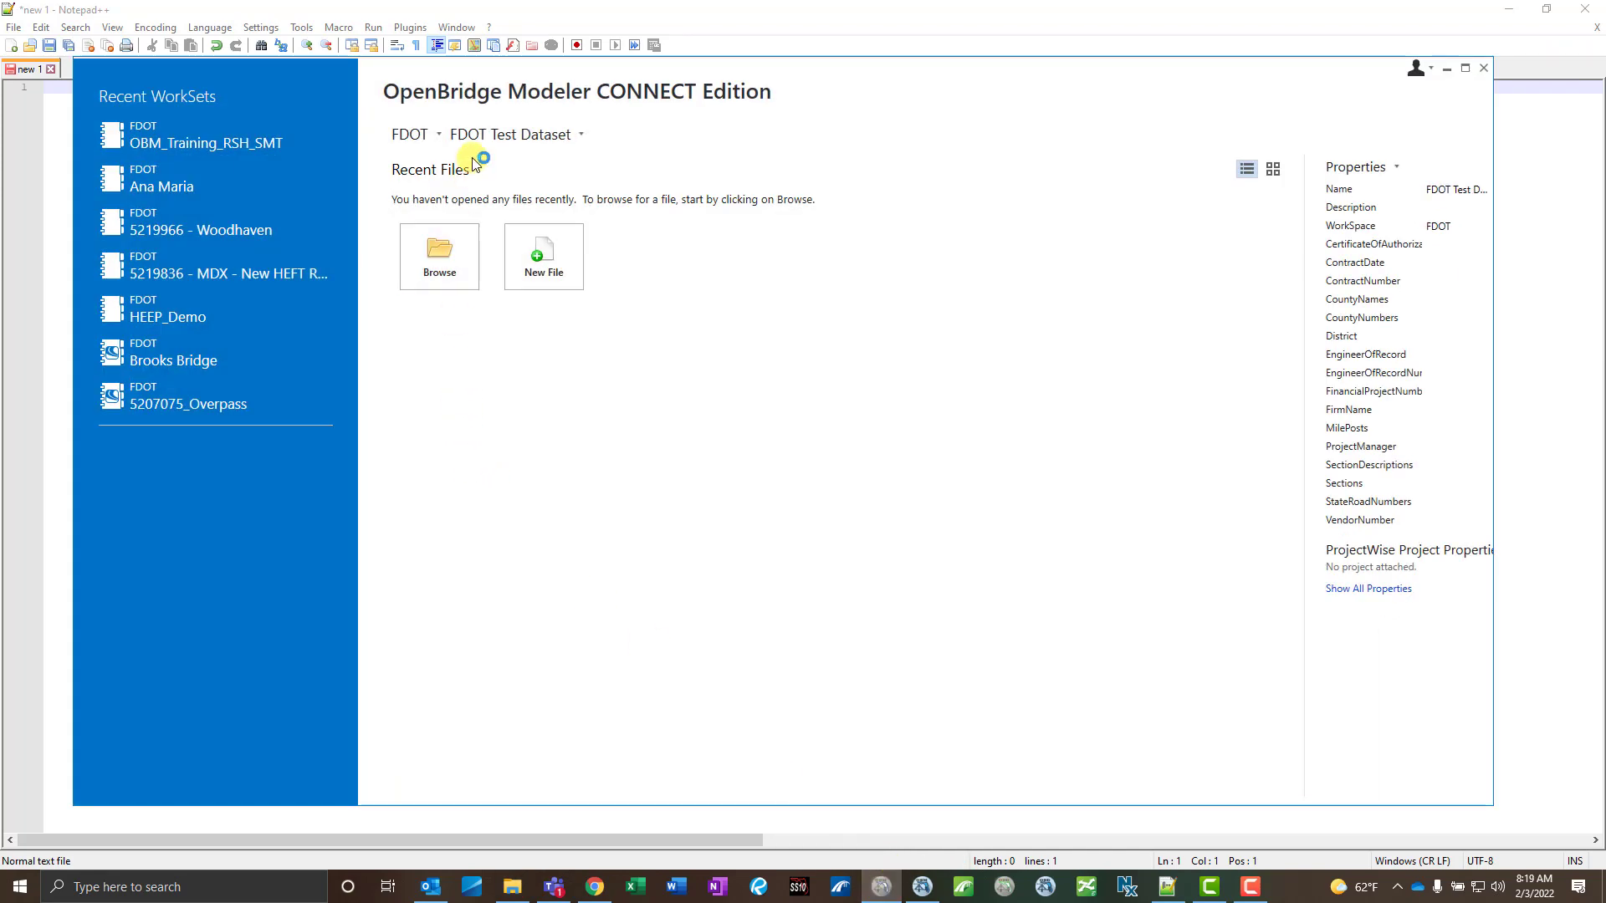
{"action": "left_click_drag", "start_coordinate": [497, 74], "coordinate": [474, 89]}
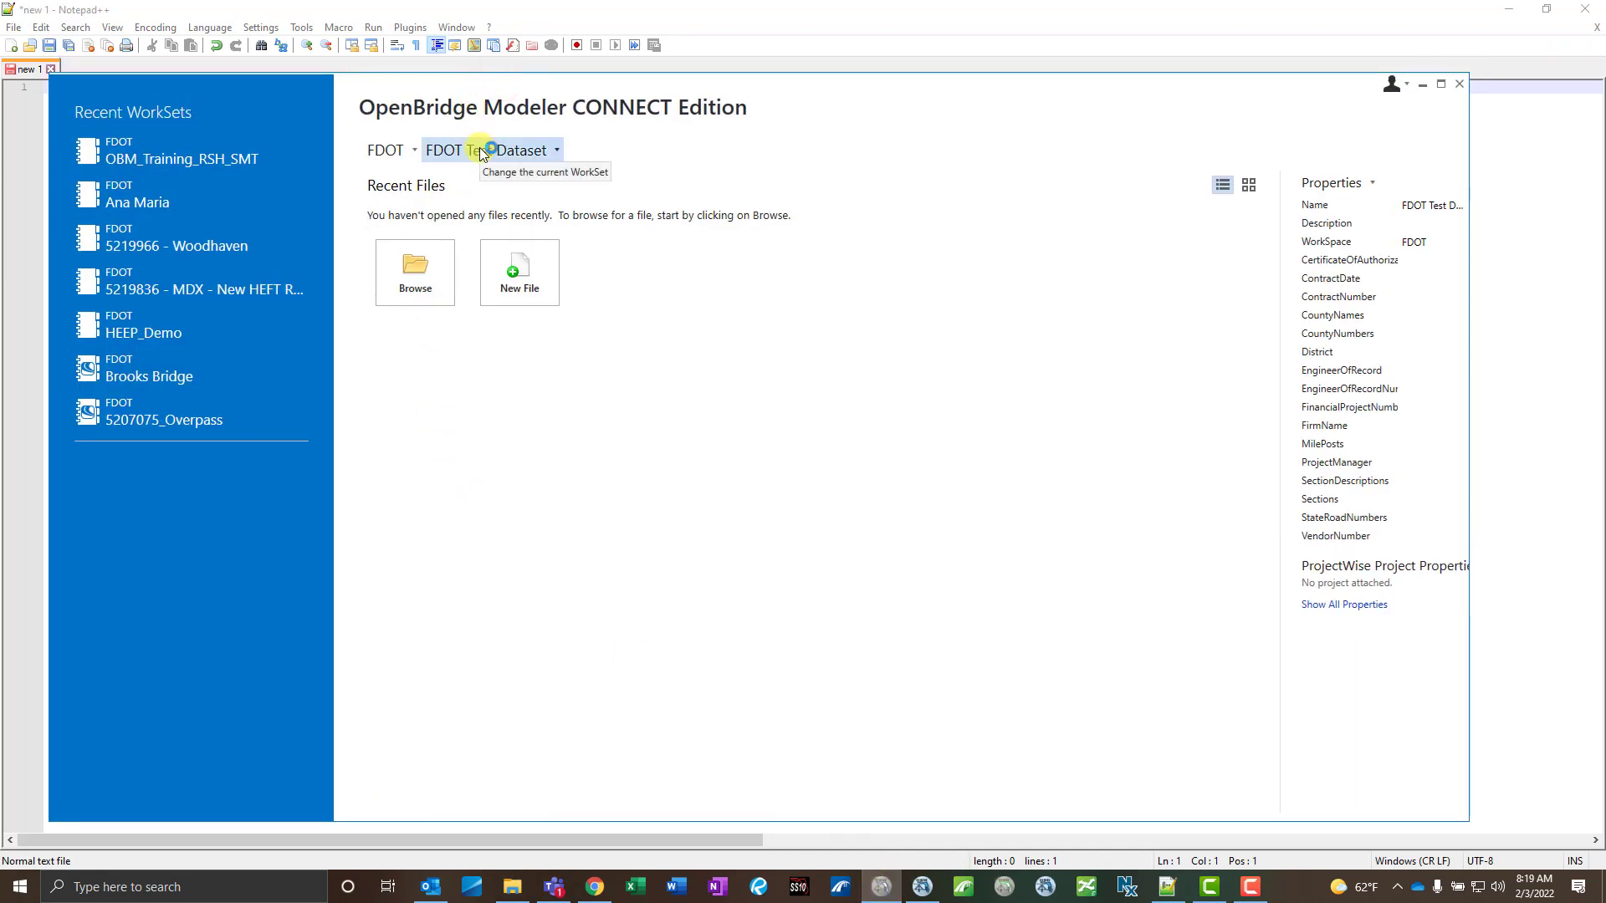
{"action": "left_click", "coordinate": [415, 271]}
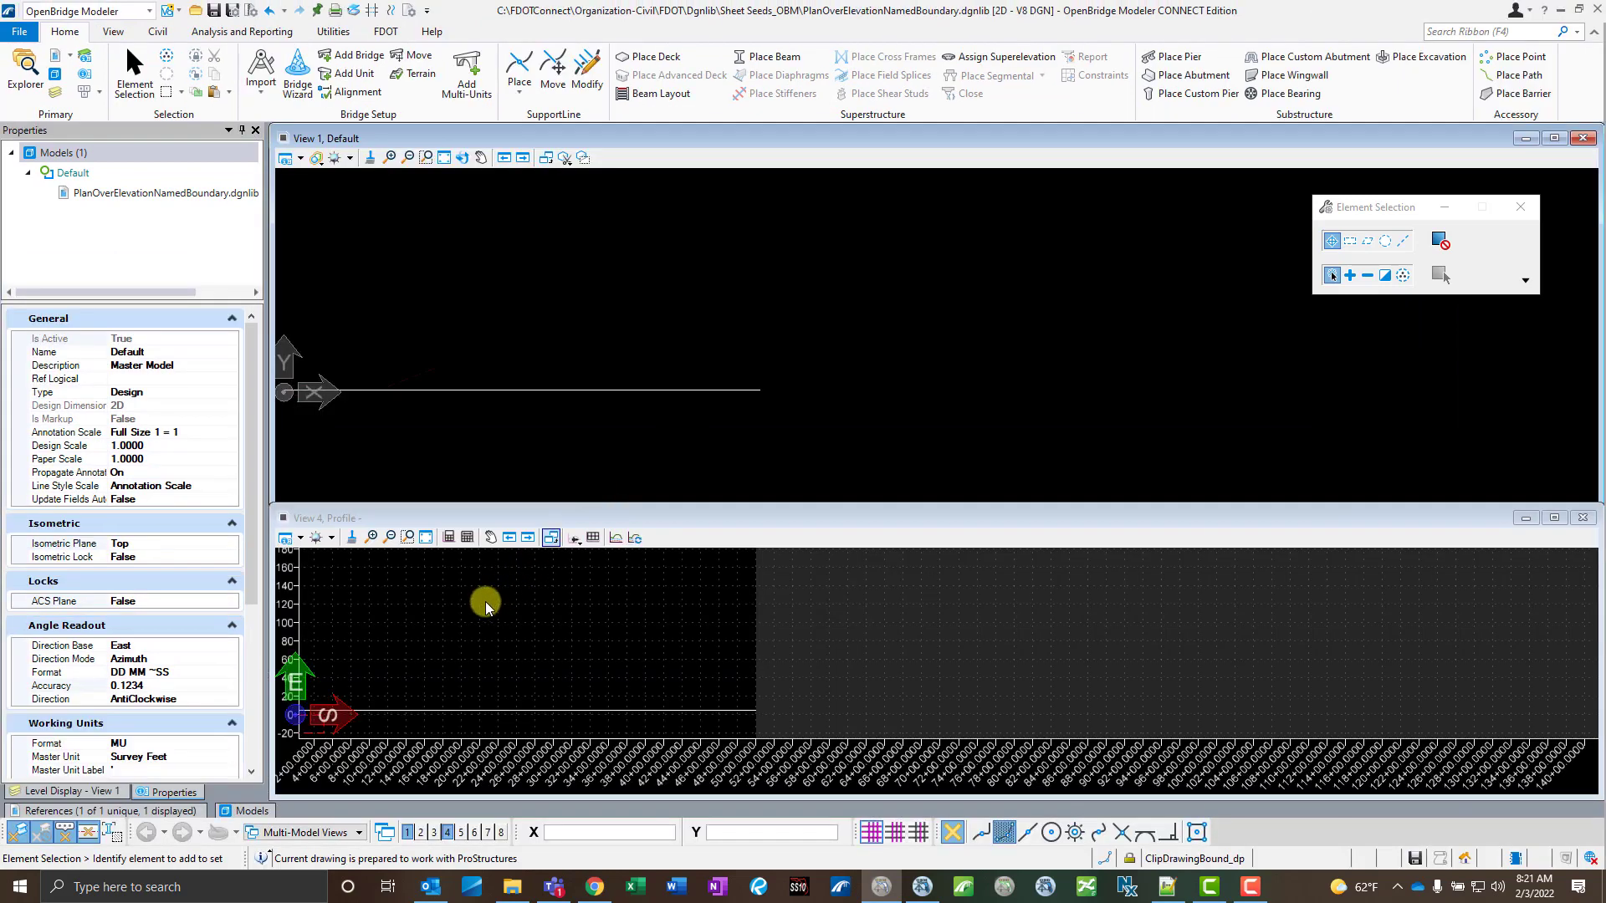
Switch the view group to PE Plan [Sheet] Views, showing the ANSI B sheet with Plan 1.
{"action": "left_click", "coordinate": [357, 833]}
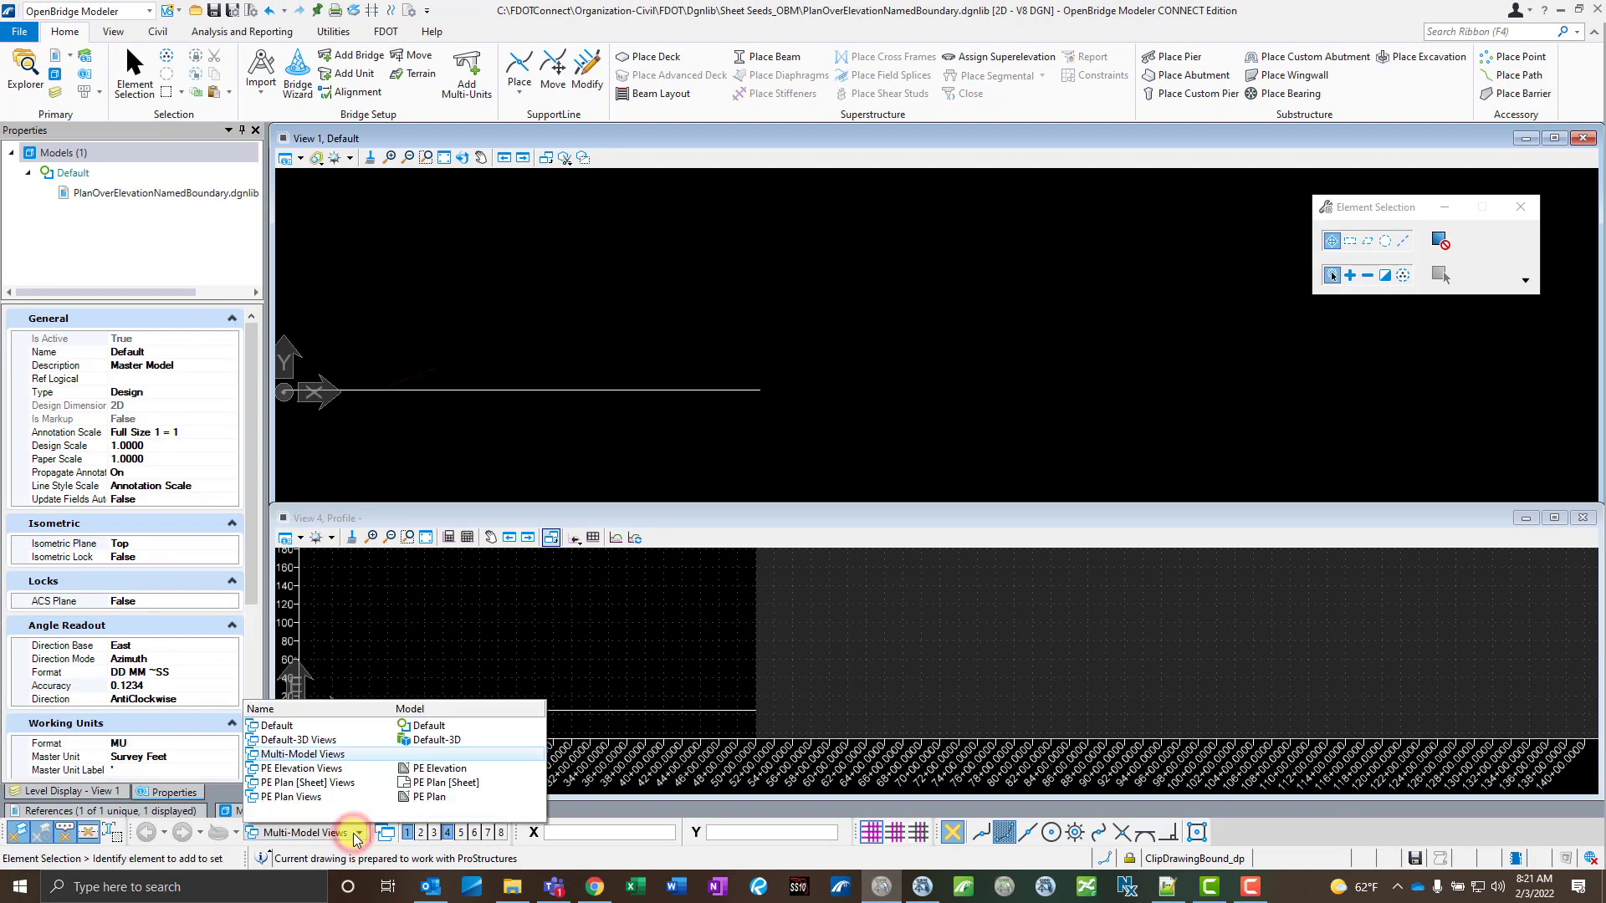
{"action": "left_click", "coordinate": [419, 783]}
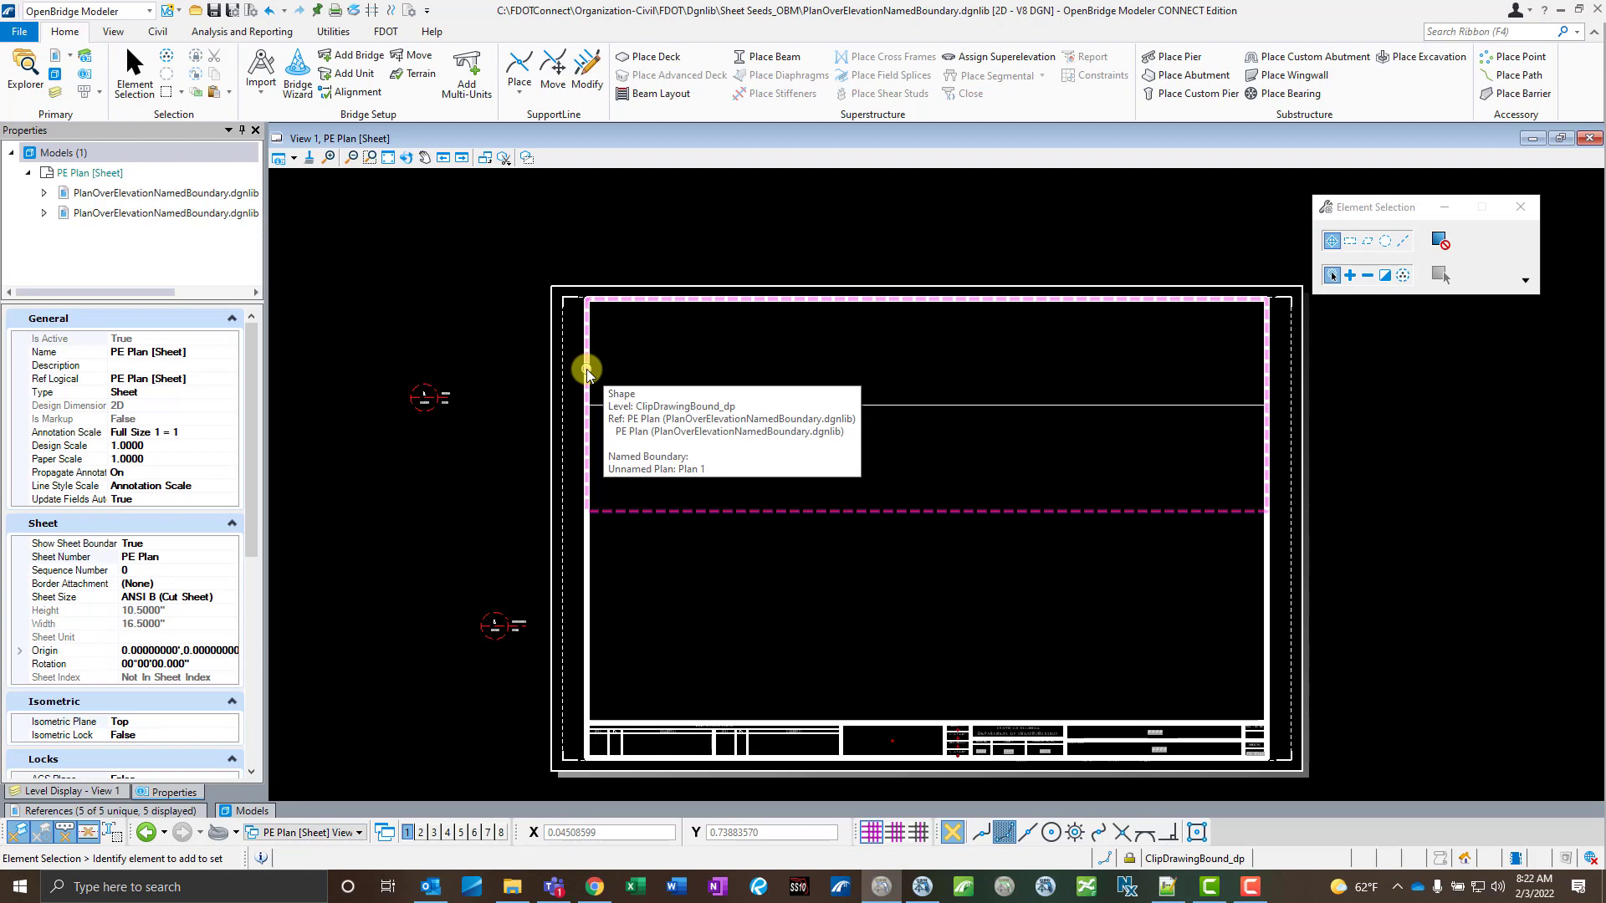
{"action": "left_click", "coordinate": [587, 372]}
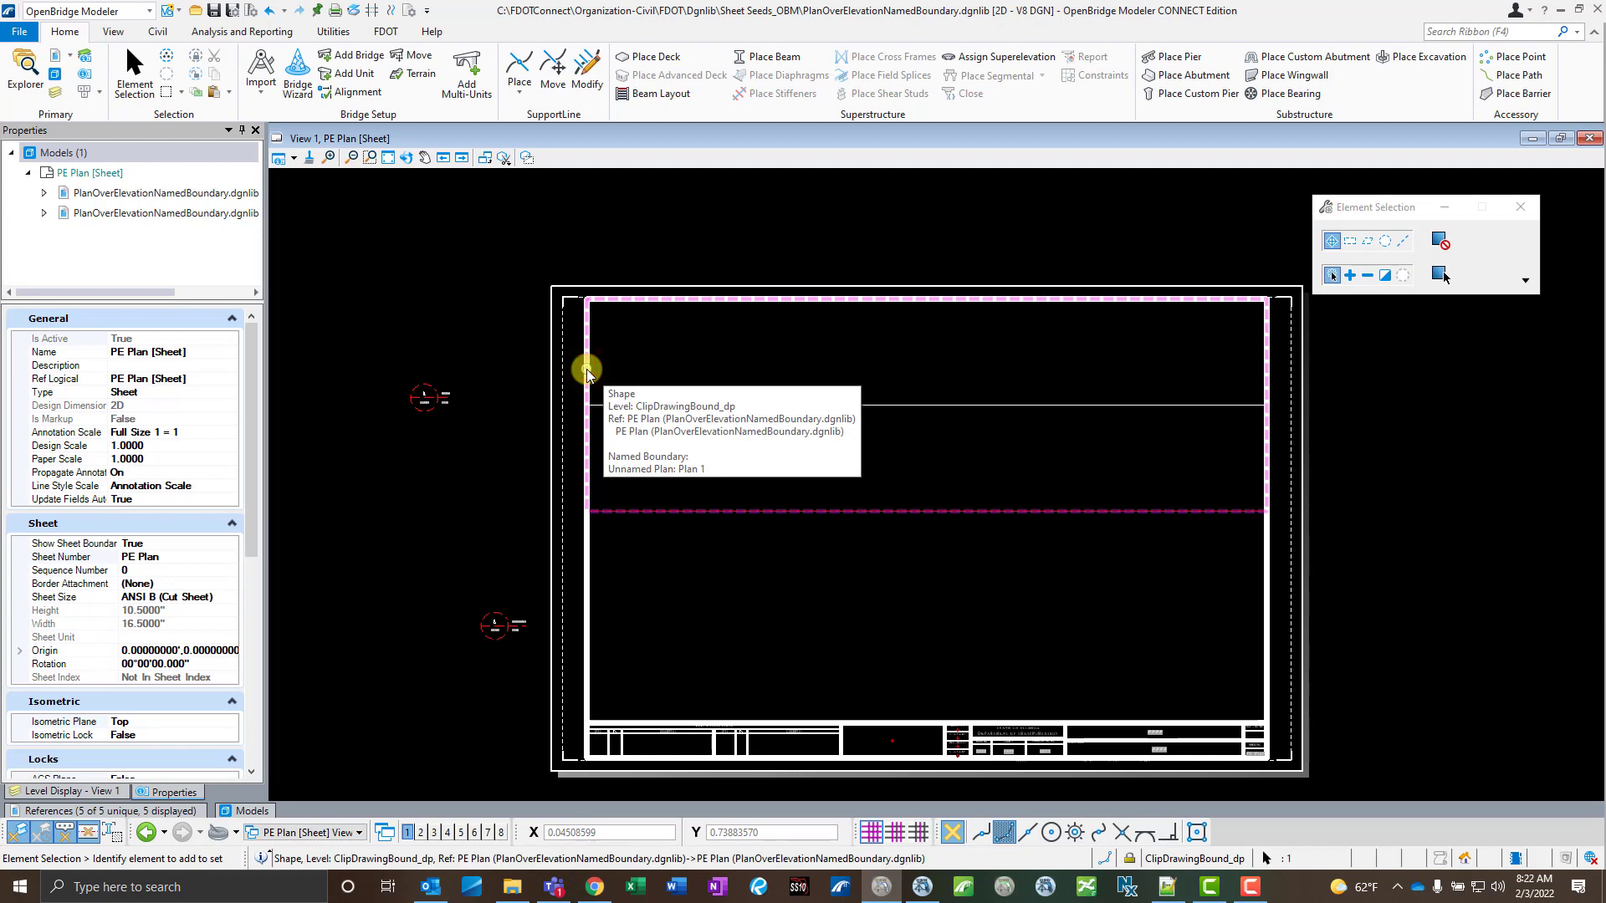
{"action": "left_click", "coordinate": [469, 418]}
{"action": "left_click", "coordinate": [430, 401]}
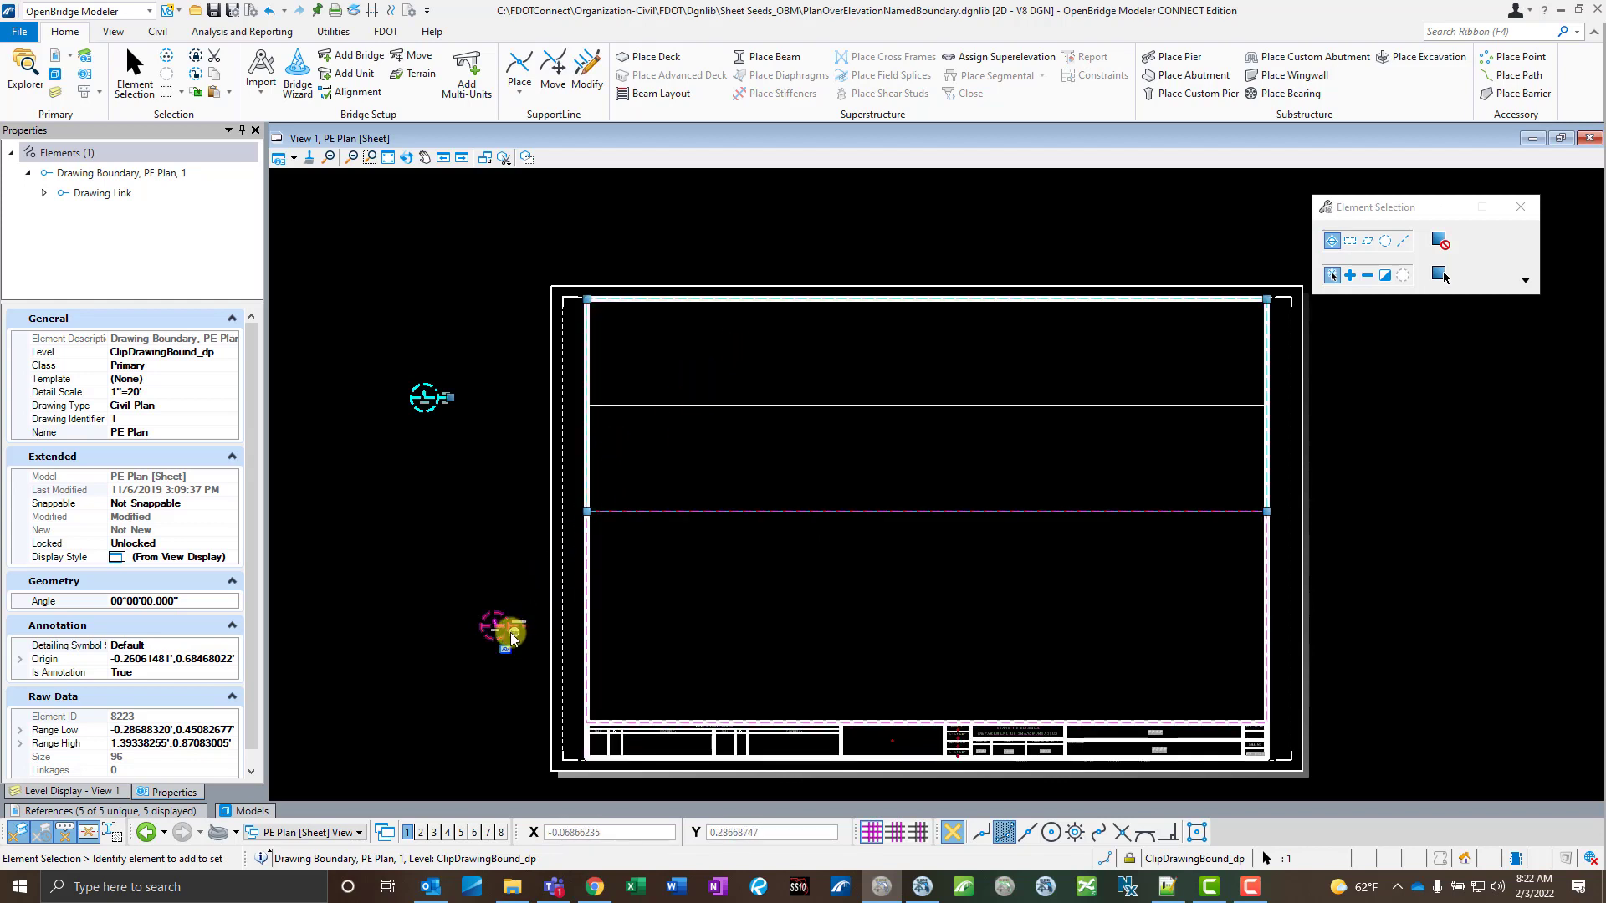
{"action": "left_click", "coordinate": [507, 633]}
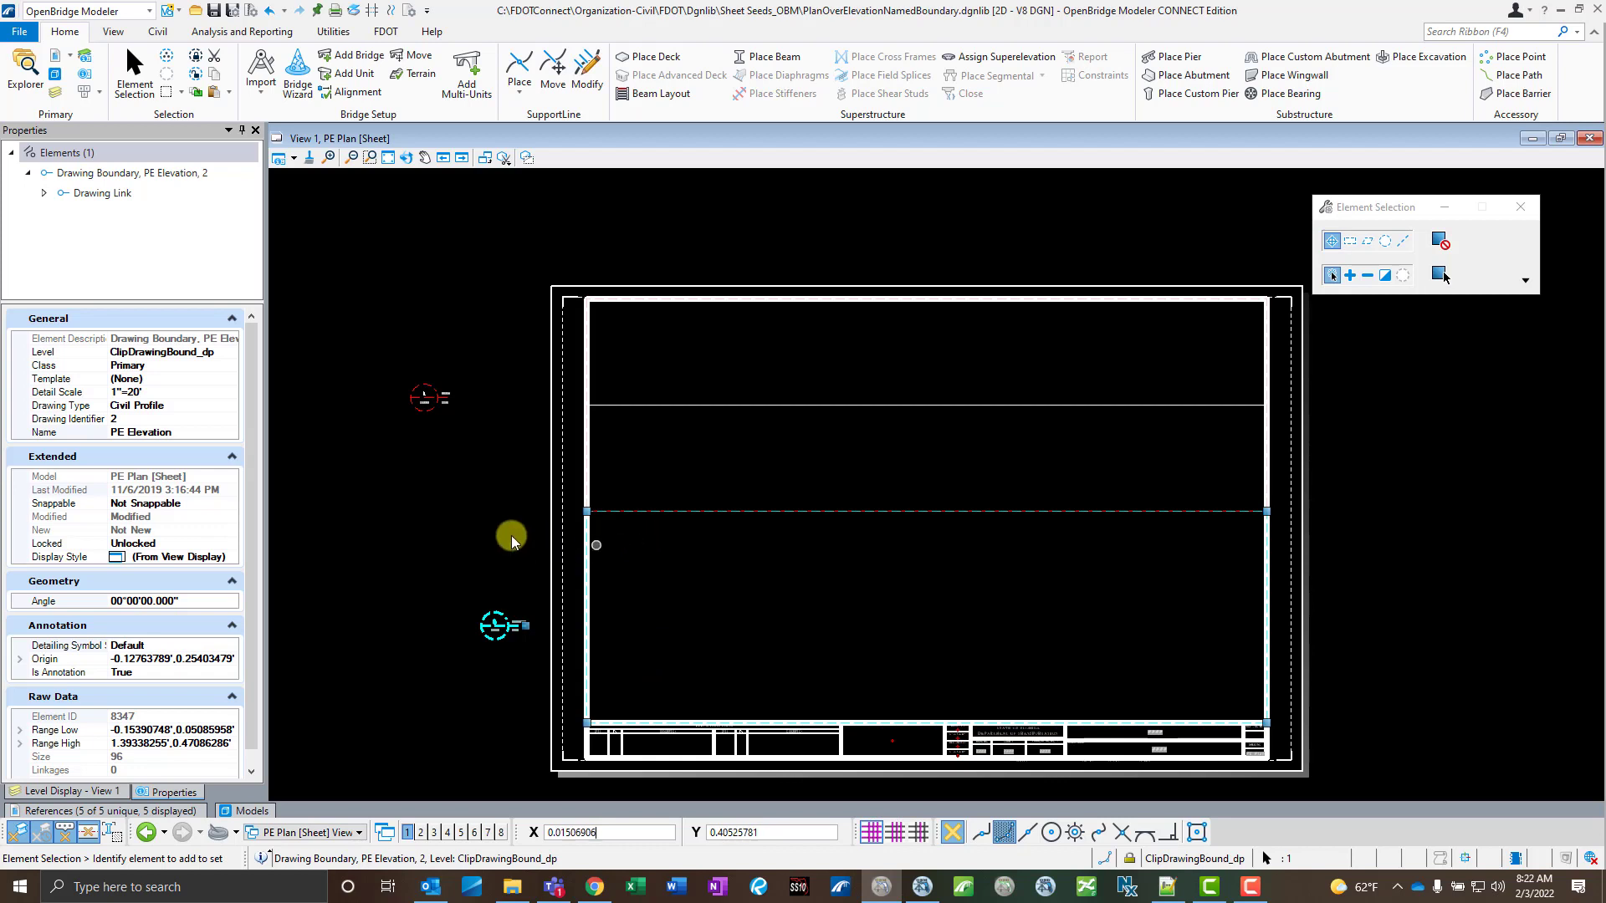
{"action": "left_click", "coordinate": [471, 525]}
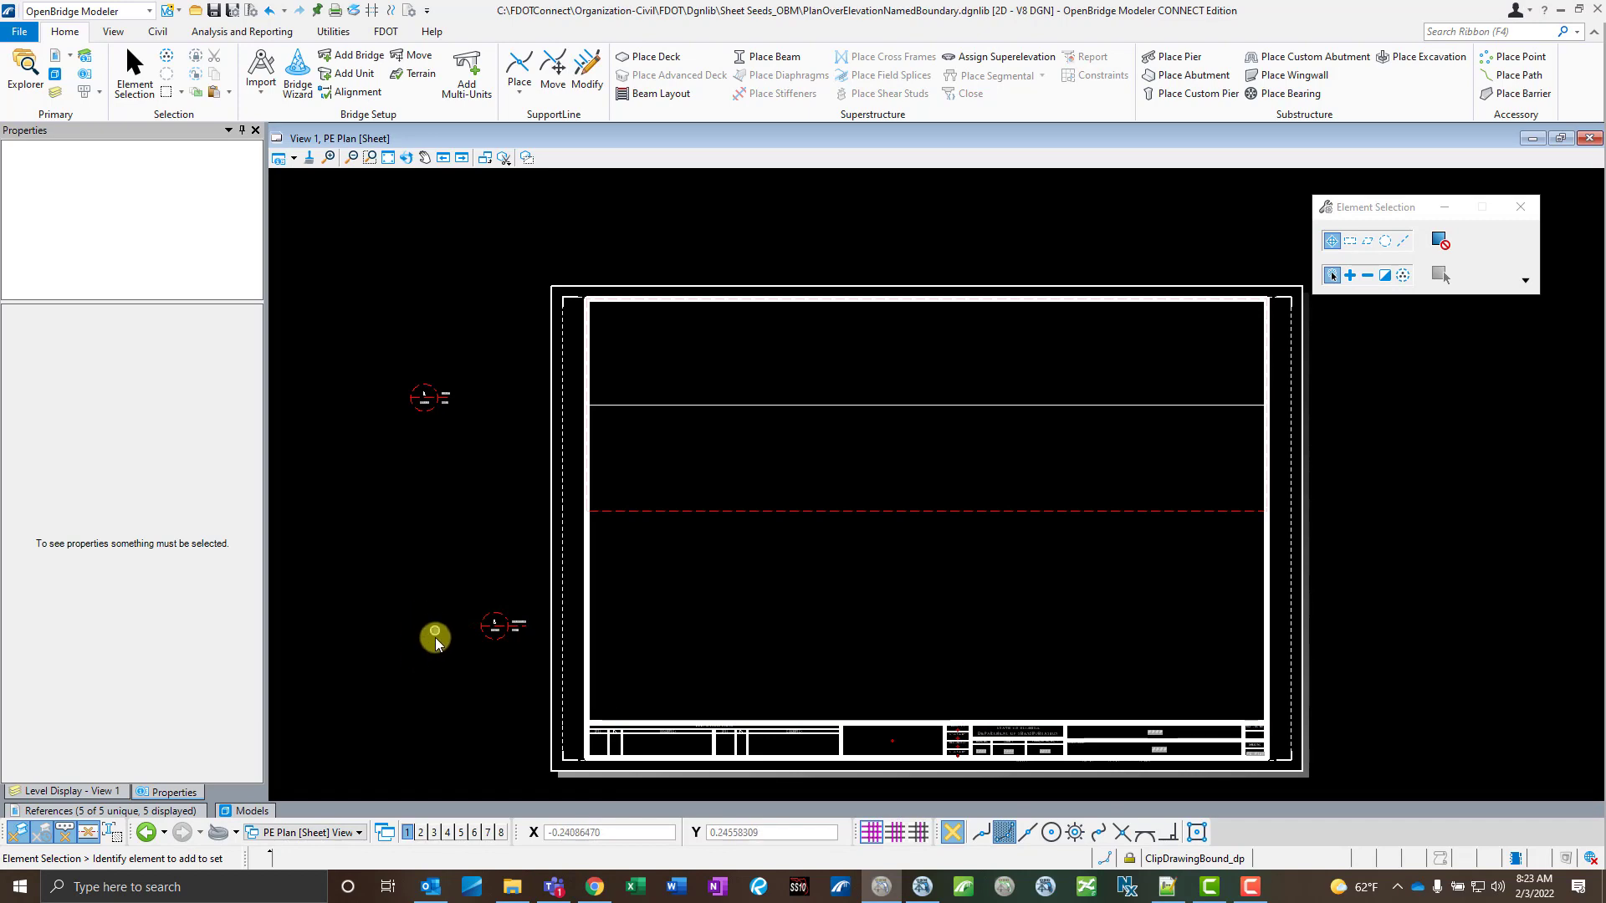
Switch to the FDOTConnect10.10 OpenBridge Modeler window, maximize it, and list its PE sheet models.
{"action": "left_click", "coordinate": [928, 888]}
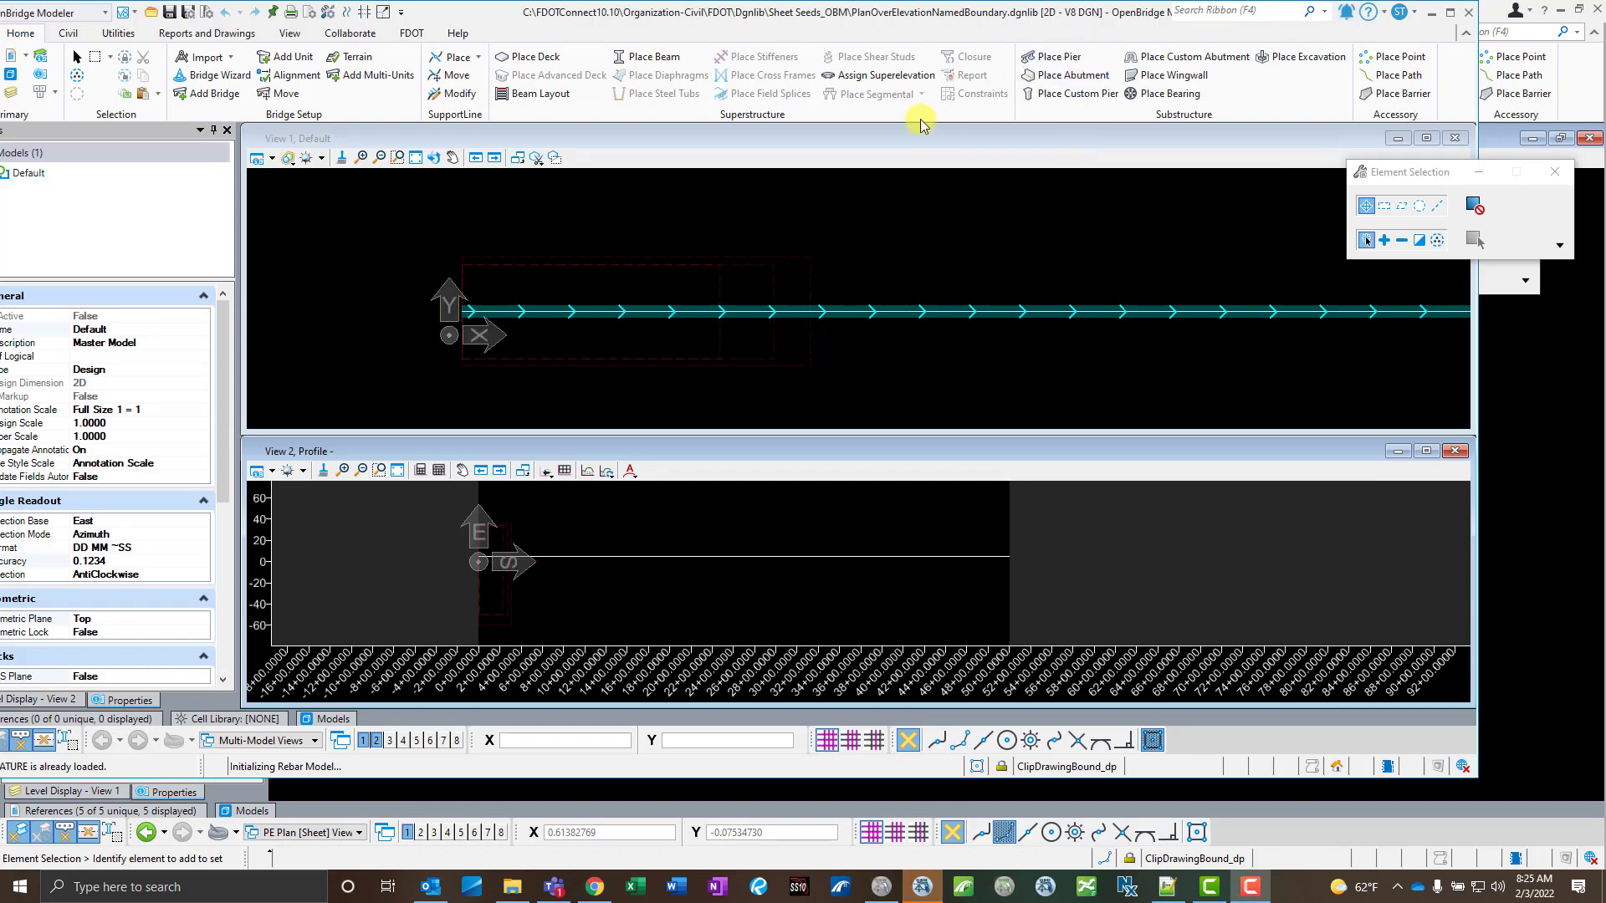
{"action": "double_click", "coordinate": [952, 18]}
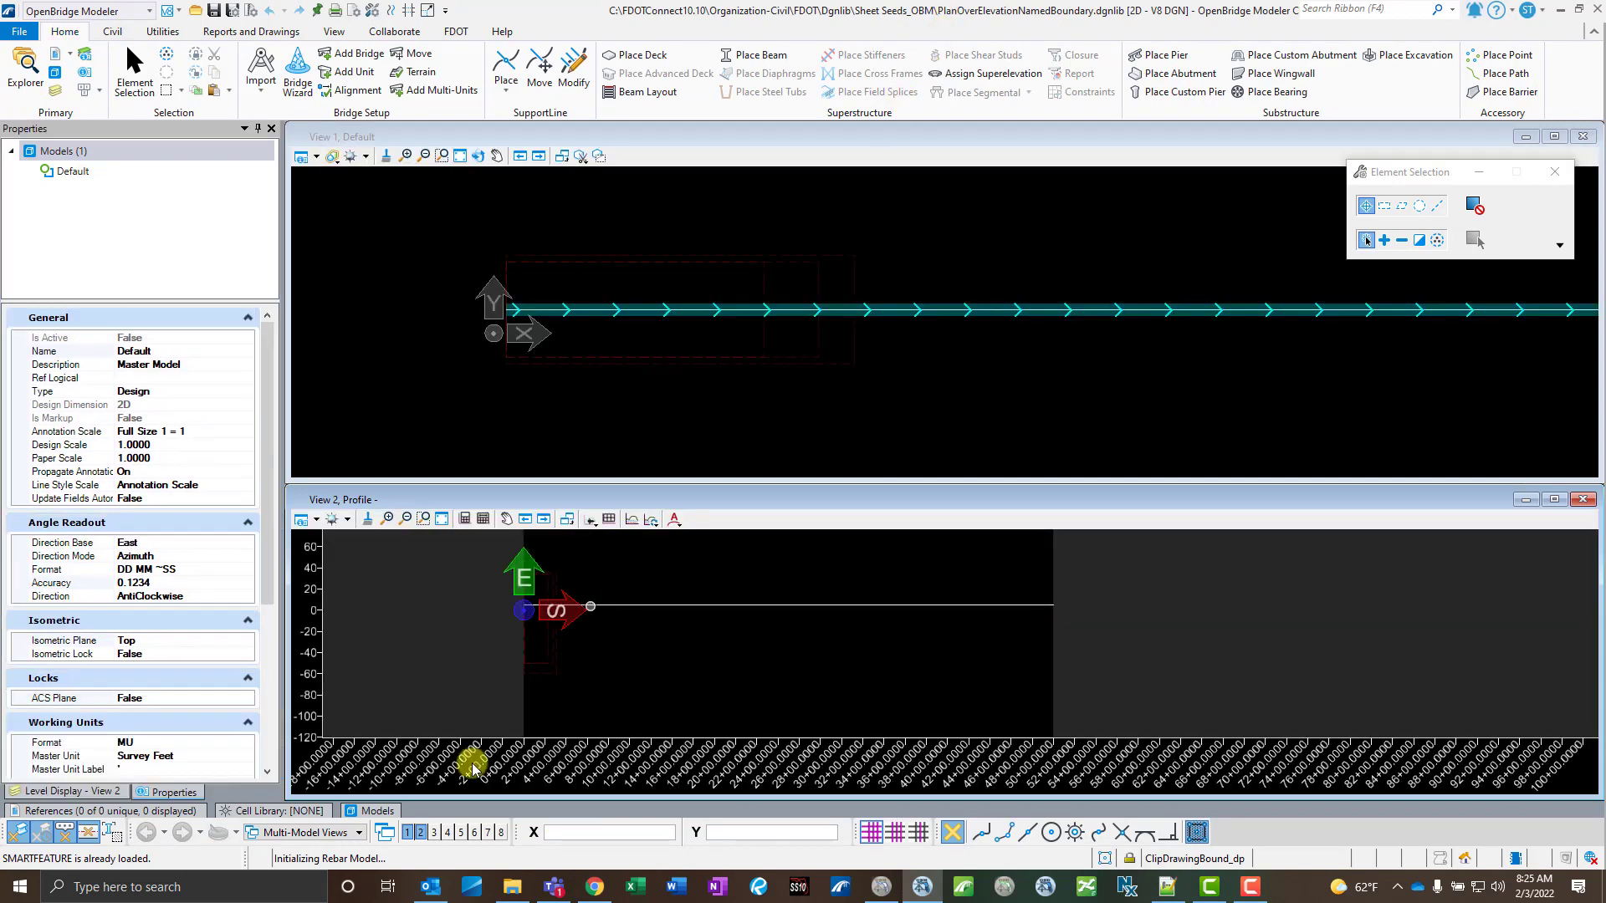
{"action": "left_click", "coordinate": [371, 810]}
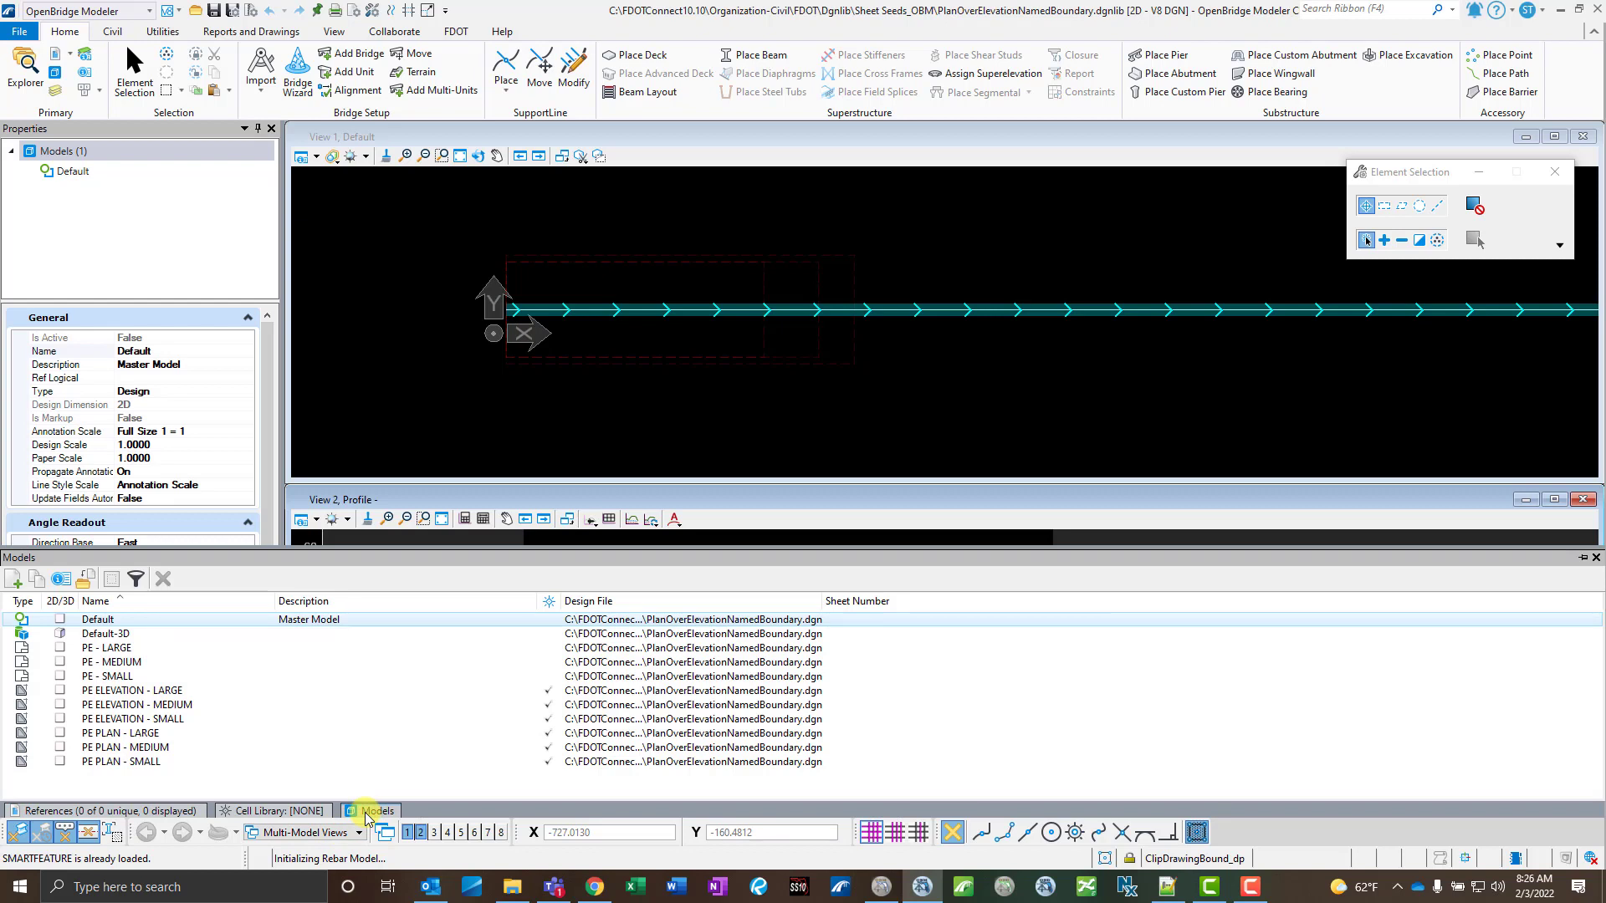
Open the PE - LARGE sheet model and select its PE PLAN - LARGE boundary.
{"action": "left_click", "coordinate": [149, 654]}
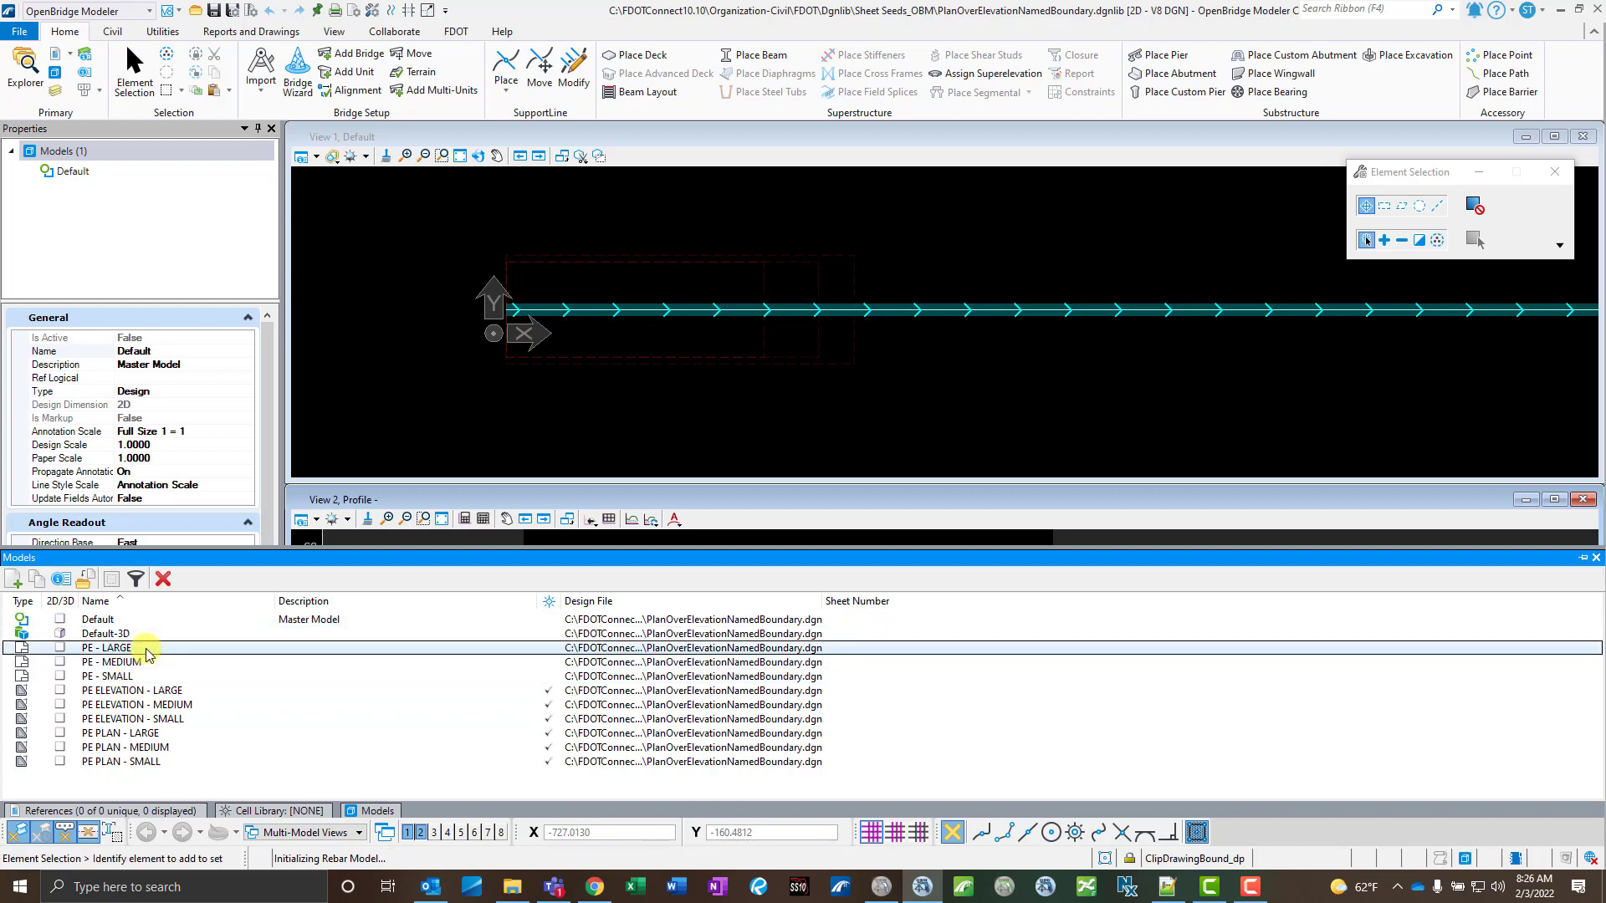
{"action": "double_click", "coordinate": [148, 652]}
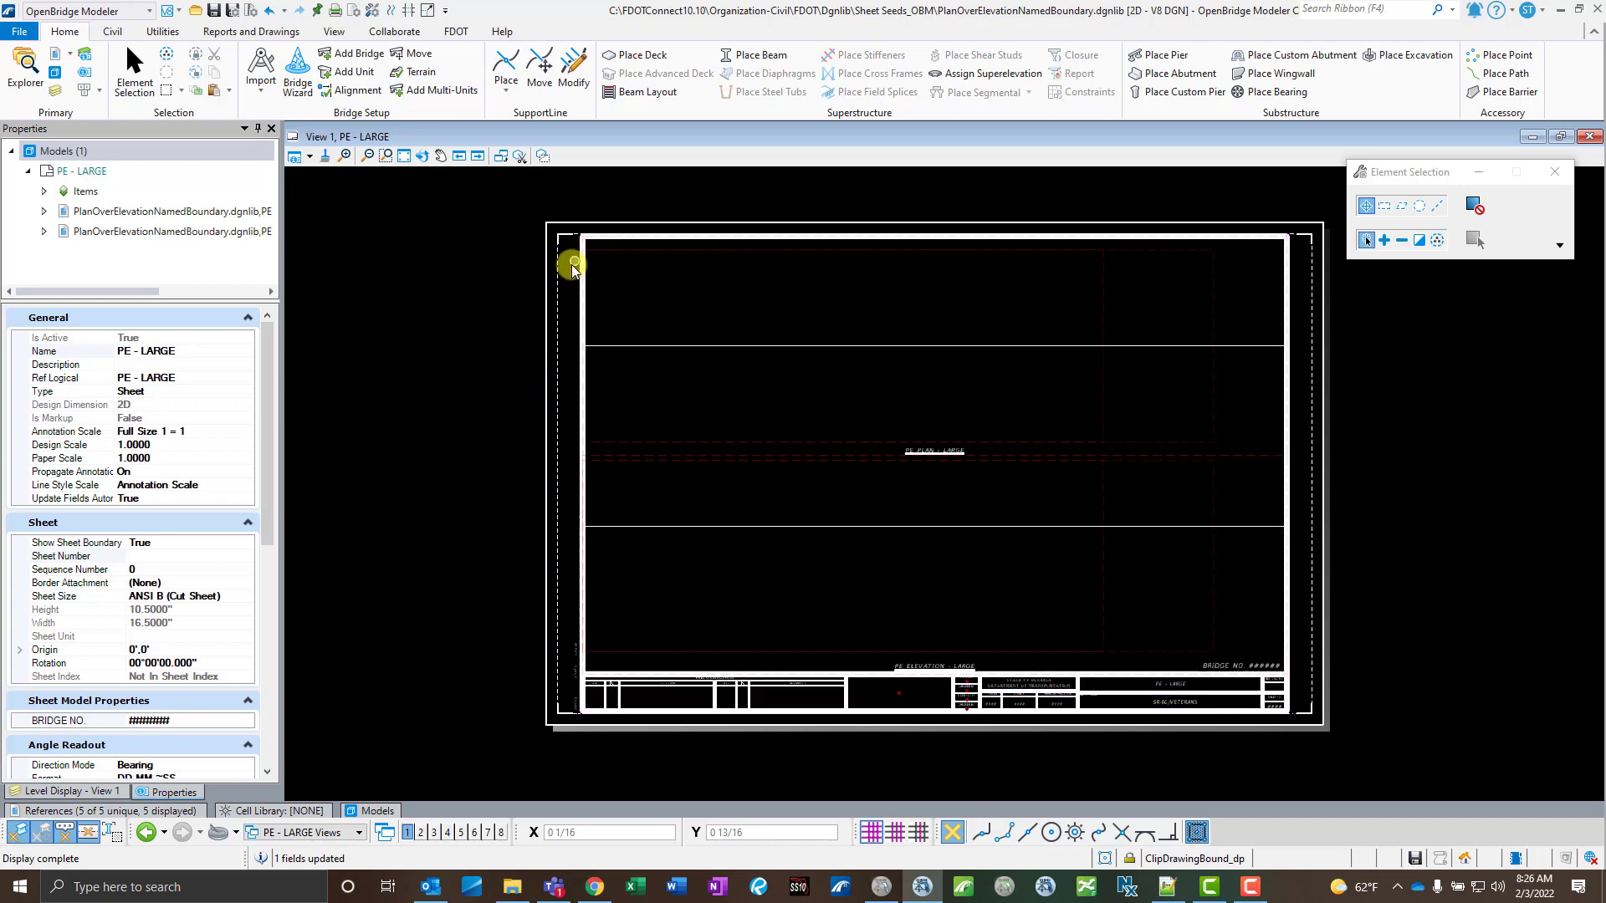
{"action": "left_click", "coordinate": [956, 450]}
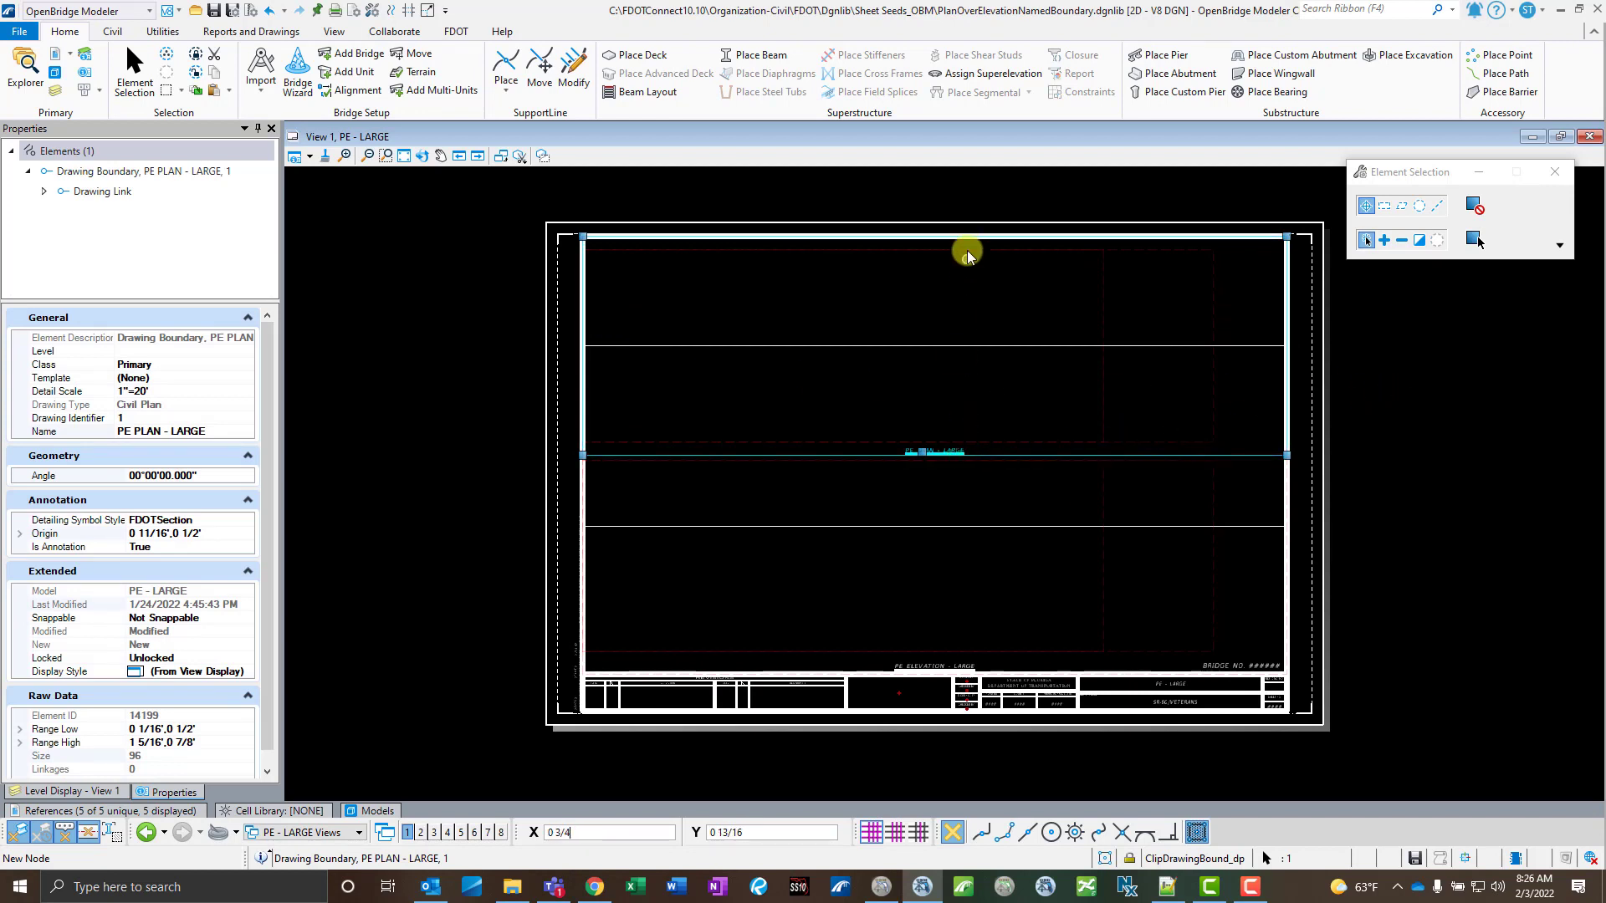
Inspect the PE ELEVATION - LARGE boundary, then reselect PE PLAN - LARGE at 1"=20' scale.
{"action": "left_click", "coordinate": [972, 666]}
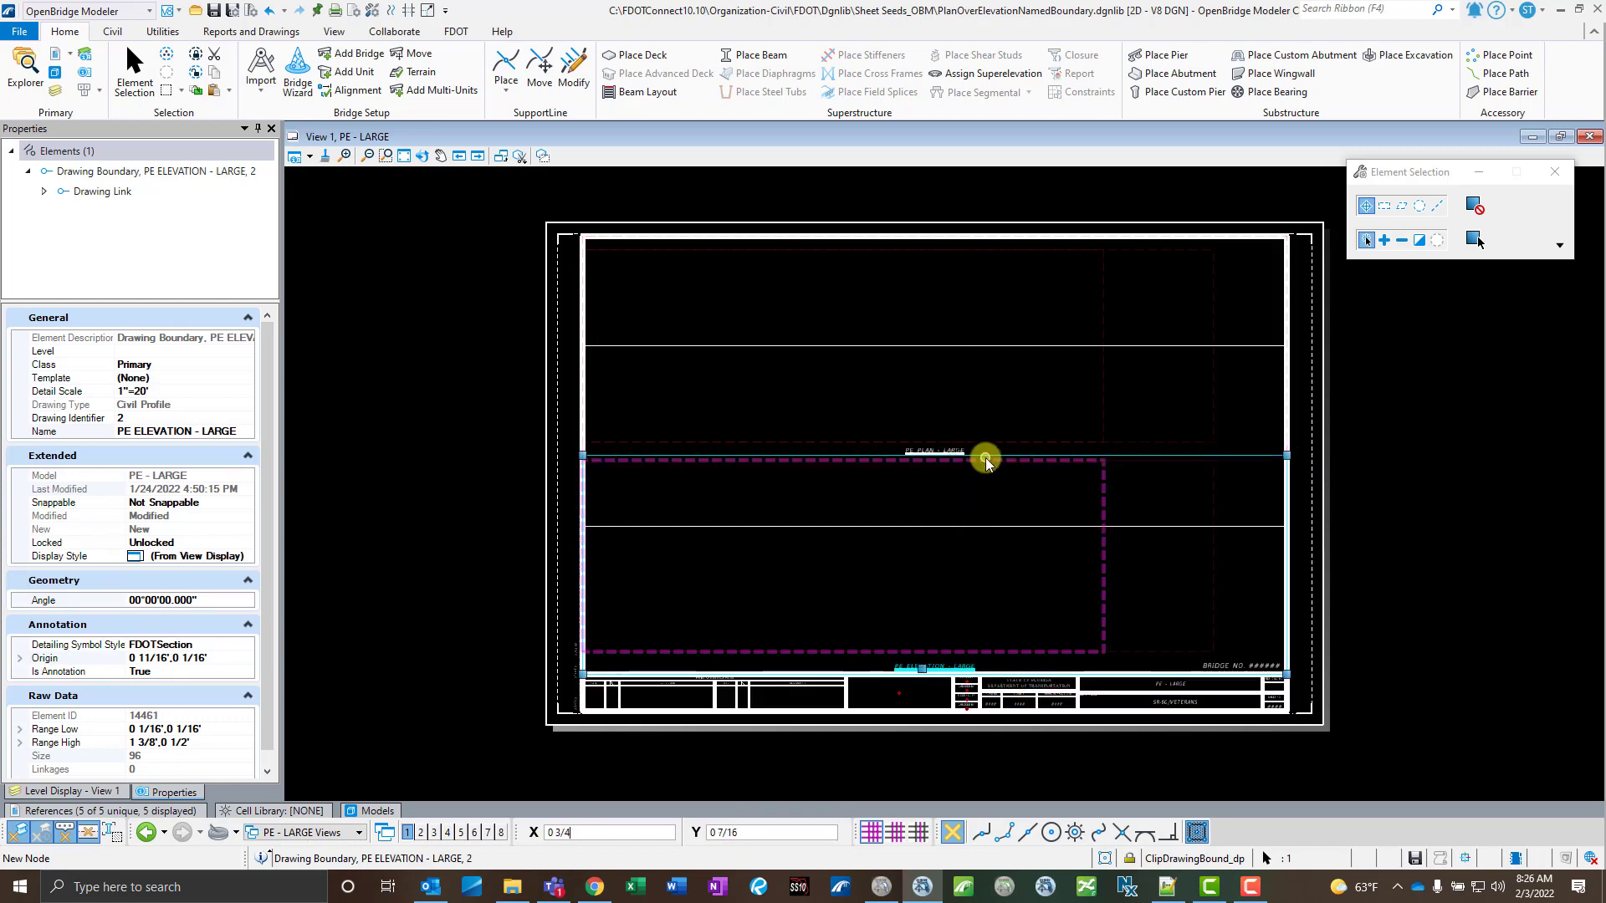
{"action": "left_click", "coordinate": [485, 468]}
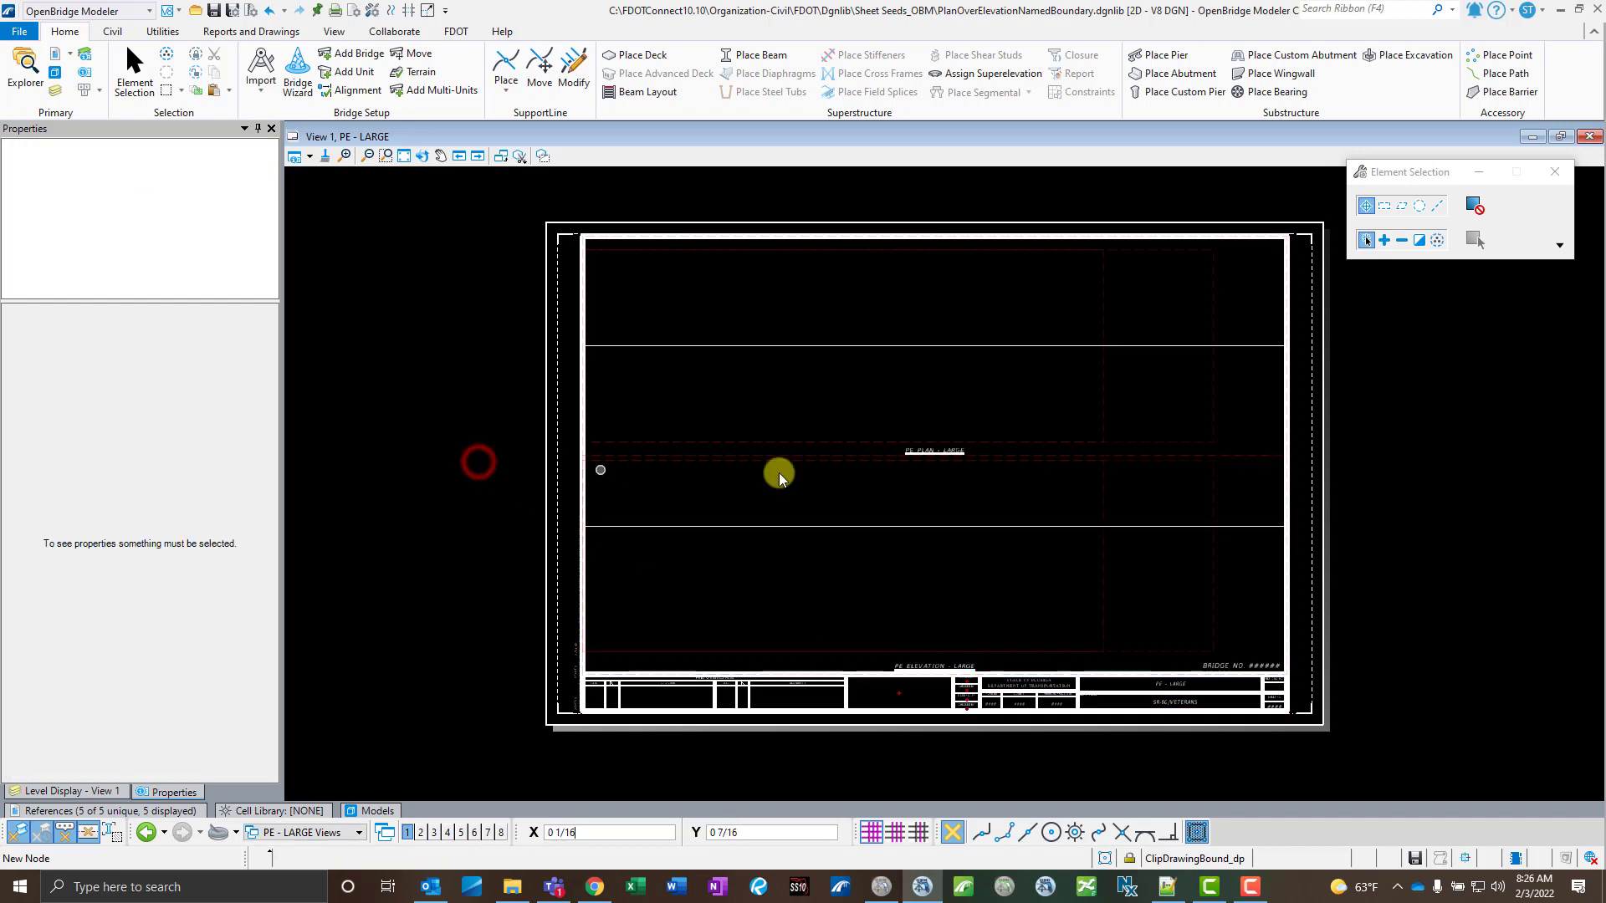
{"action": "left_click", "coordinate": [946, 450]}
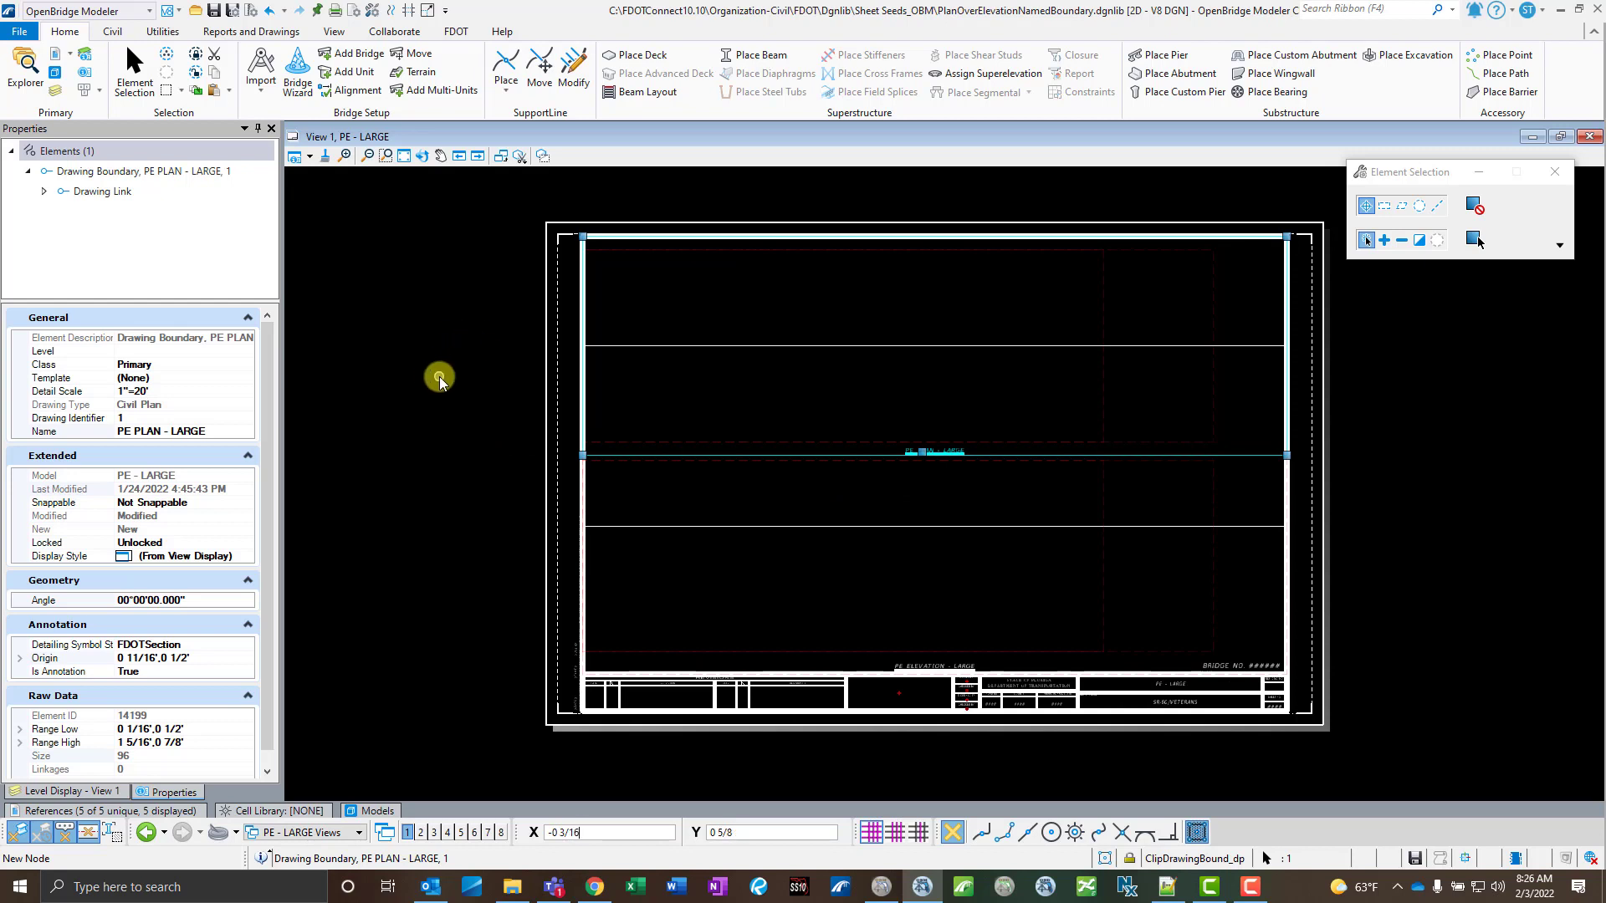
{"action": "left_click", "coordinate": [485, 467]}
{"action": "left_click", "coordinate": [961, 450]}
{"action": "left_click", "coordinate": [213, 430]}
{"action": "left_click", "coordinate": [214, 430]}
{"action": "key", "text": "ctrl+c"}
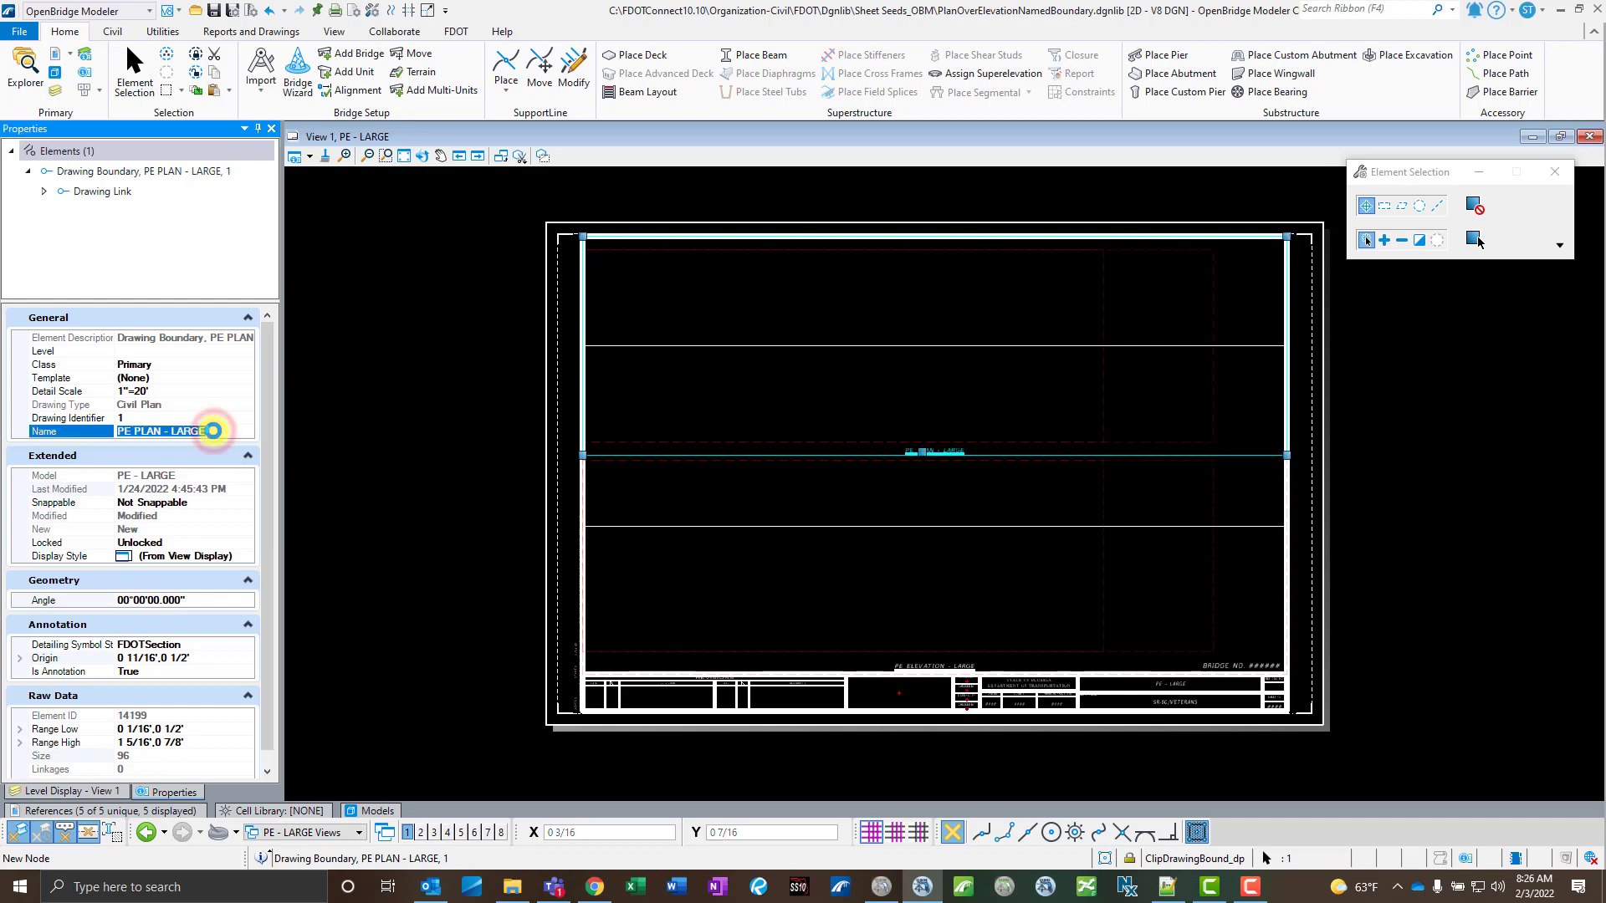
{"action": "key", "text": "BackSpace"}
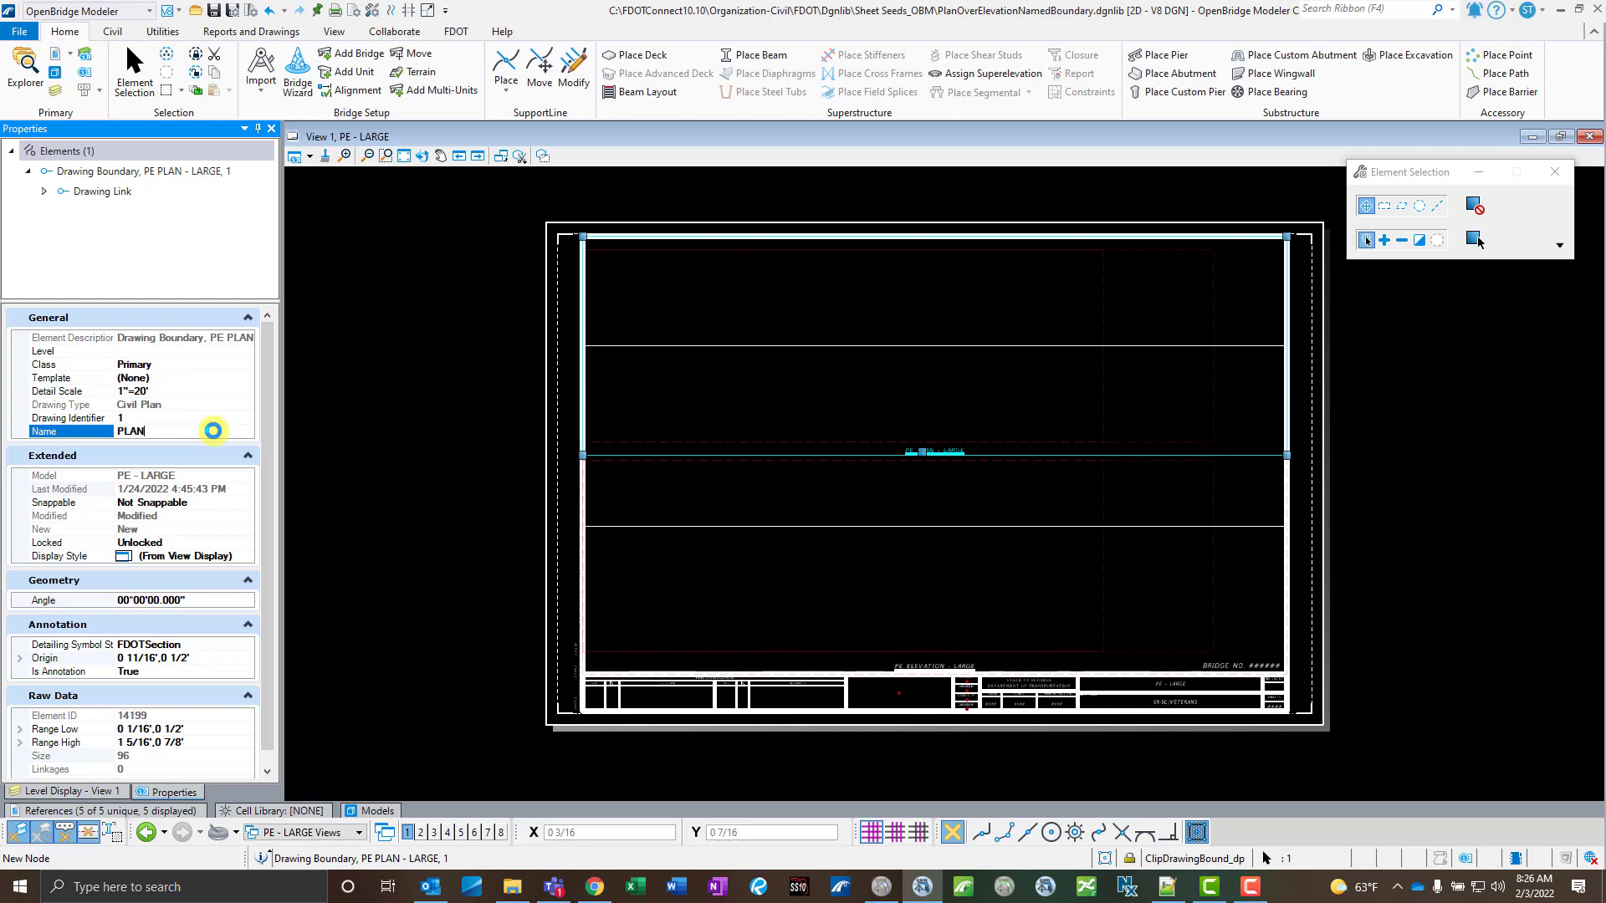
{"action": "type", "text": "PLAN"}
{"action": "left_click", "coordinate": [945, 455]}
{"action": "scroll", "coordinate": [942, 455], "scroll_direction": "up", "scroll_amount": 2}
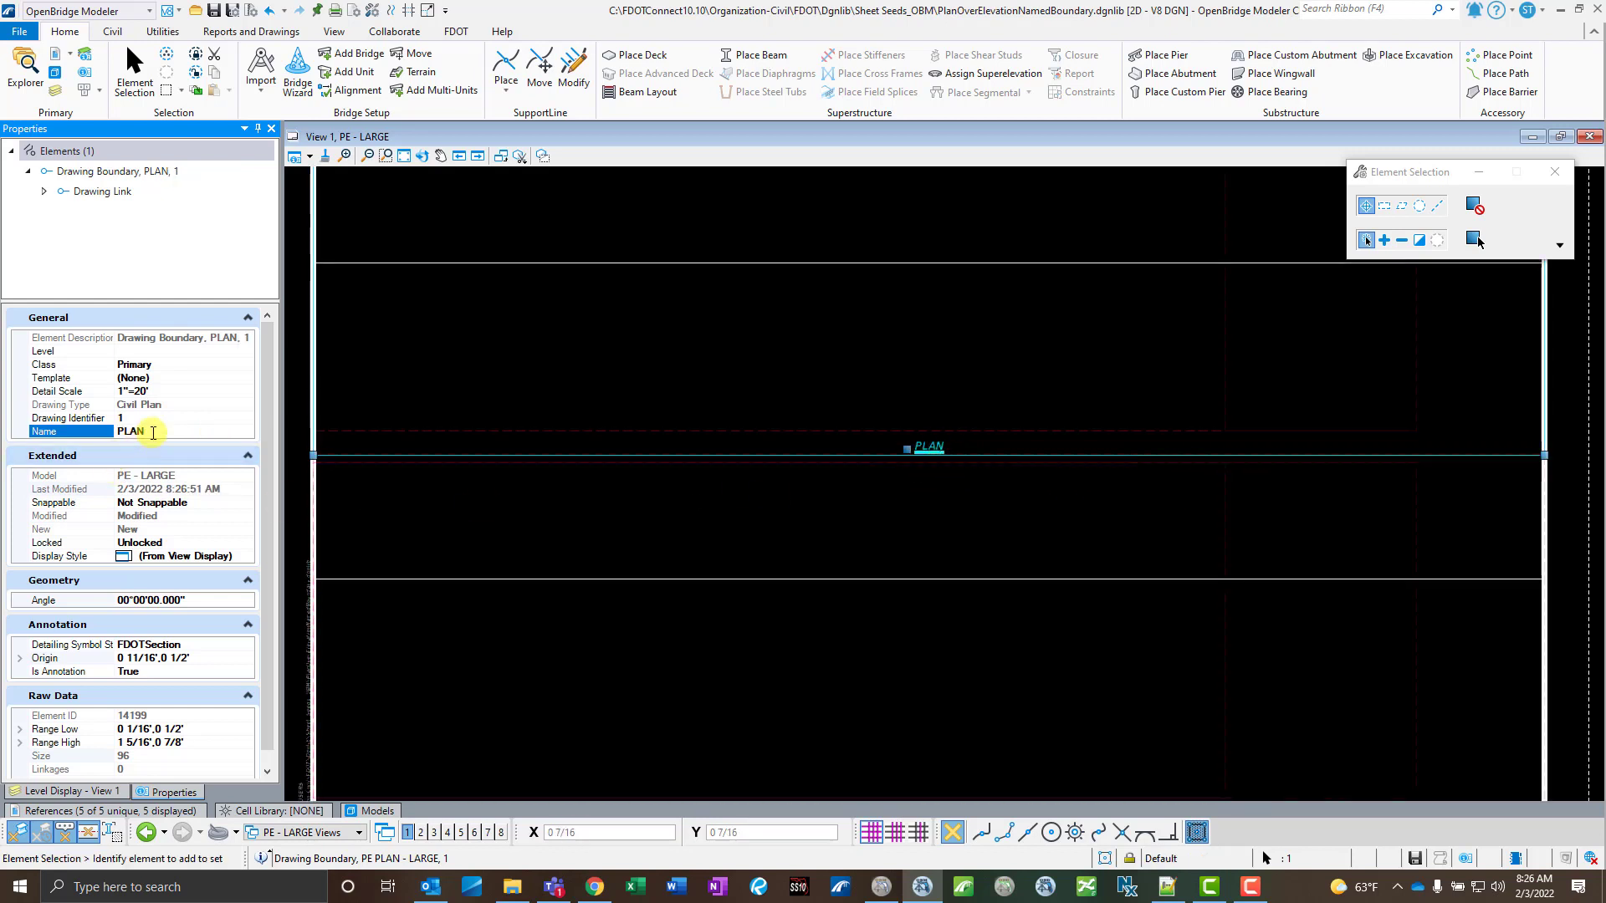
{"action": "left_click", "coordinate": [157, 430]}
{"action": "key", "text": "ctrl+v"}
{"action": "key", "text": "Return"}
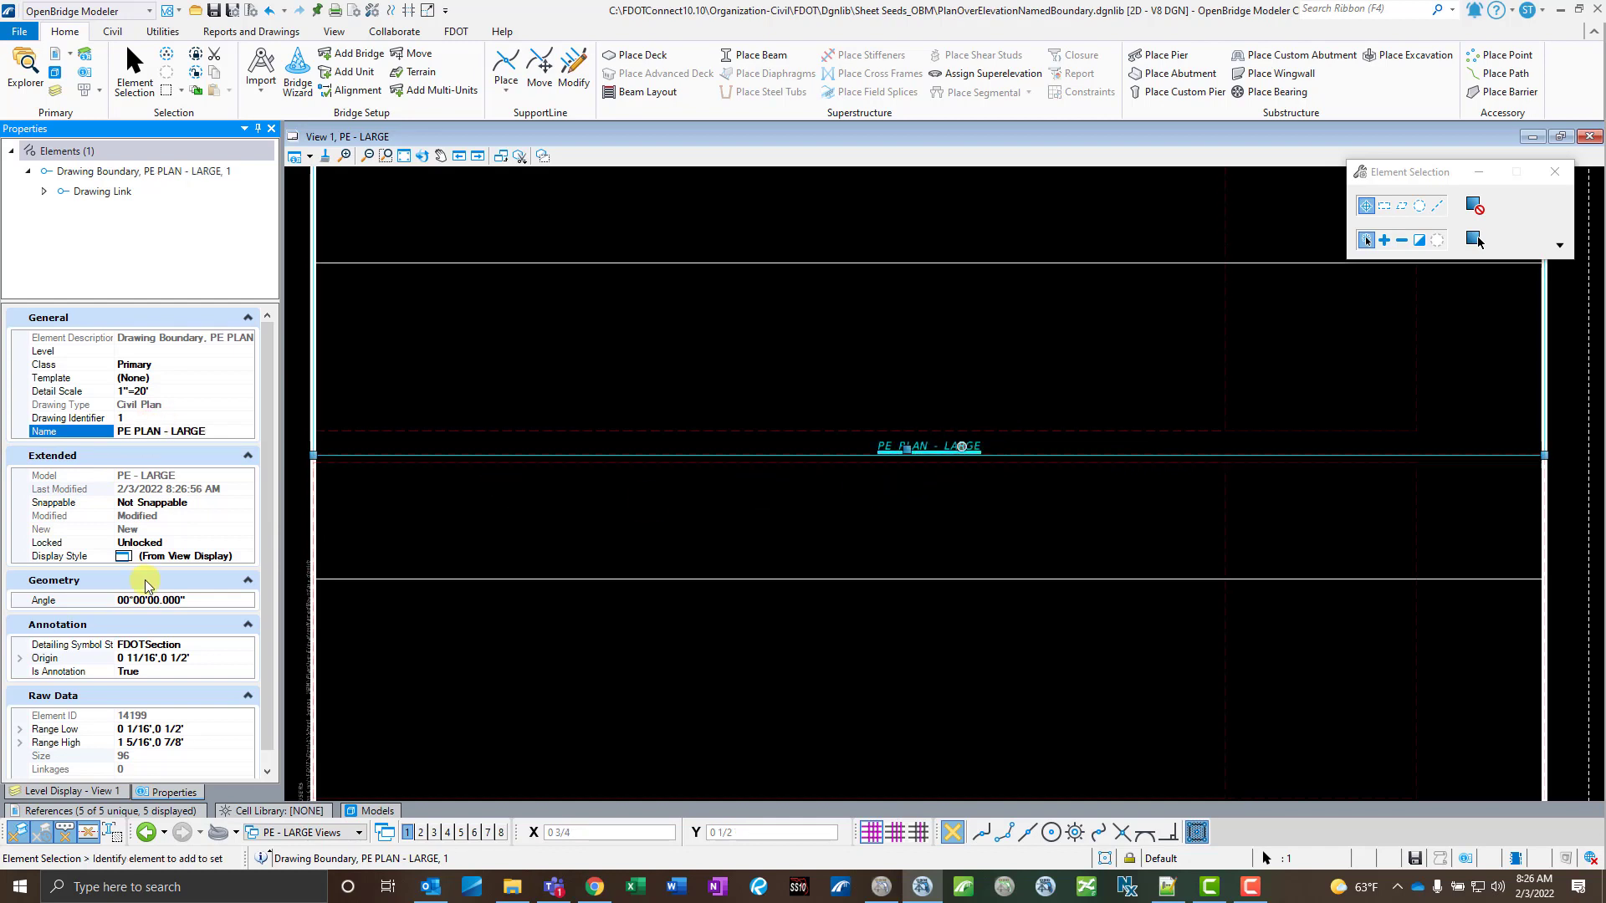
{"action": "scroll", "coordinate": [832, 536], "scroll_direction": "down", "scroll_amount": 3}
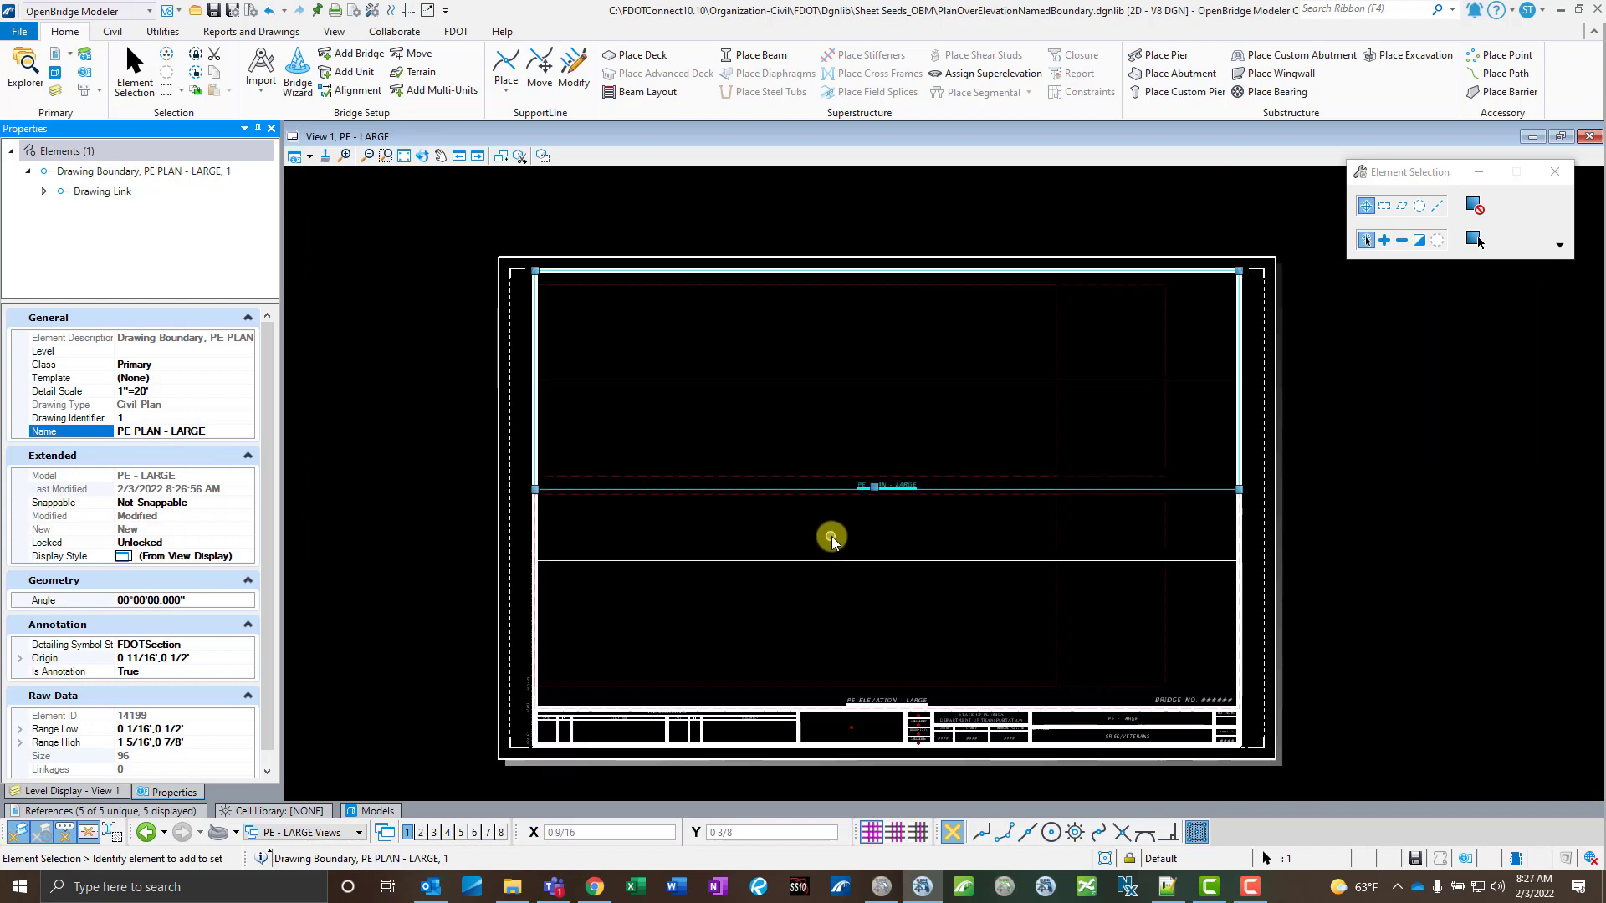
{"action": "left_click", "coordinate": [445, 480]}
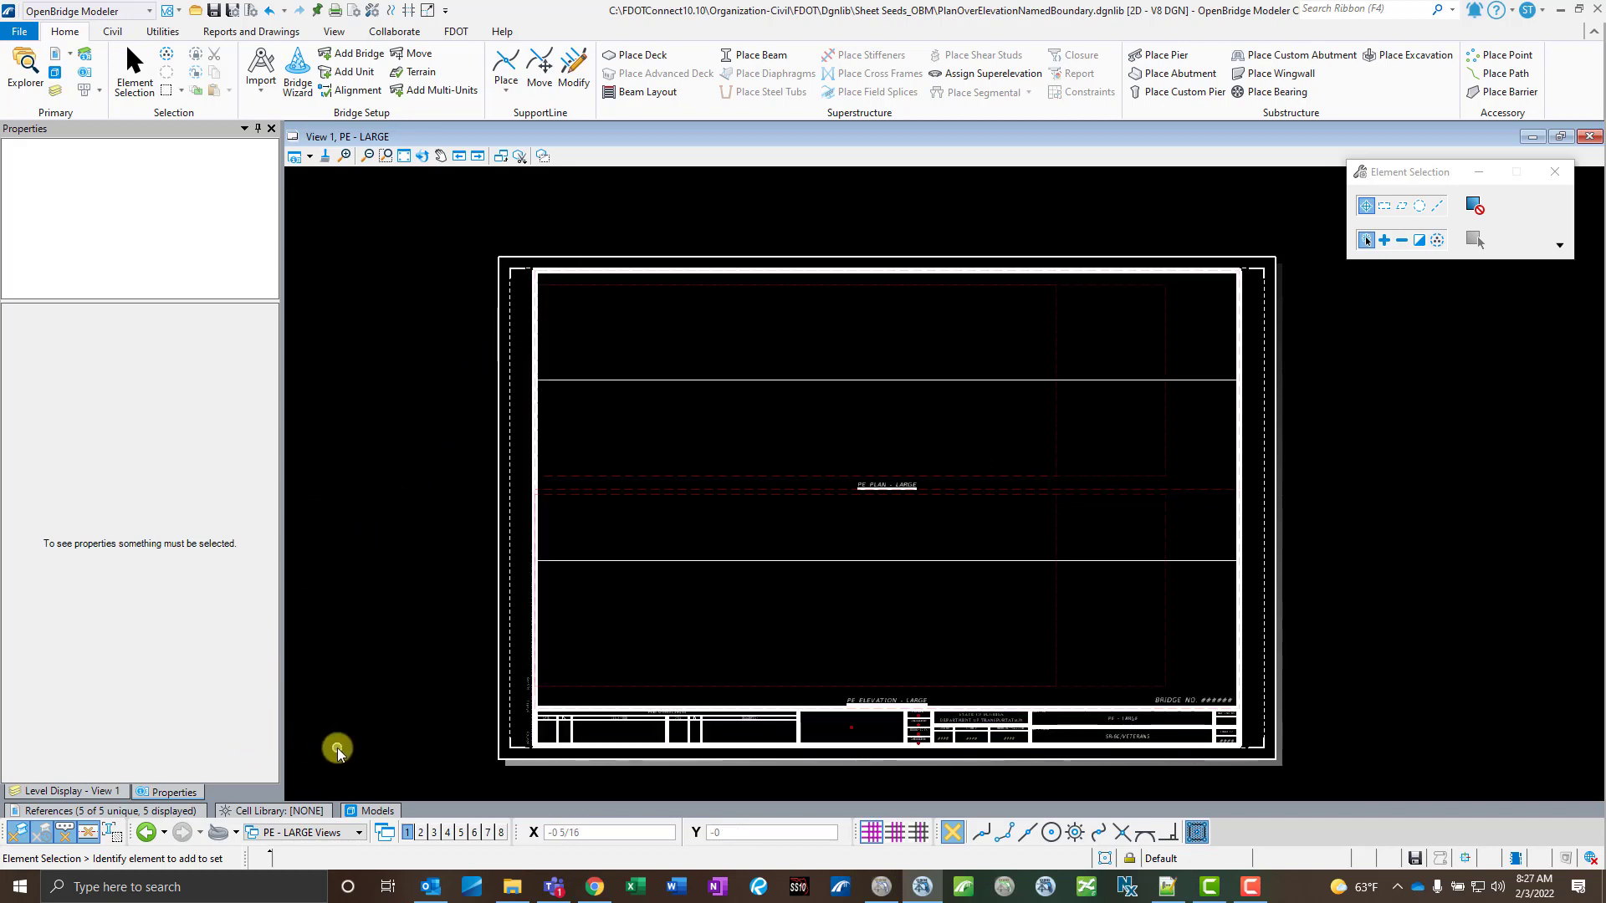
{"action": "left_click", "coordinate": [368, 808]}
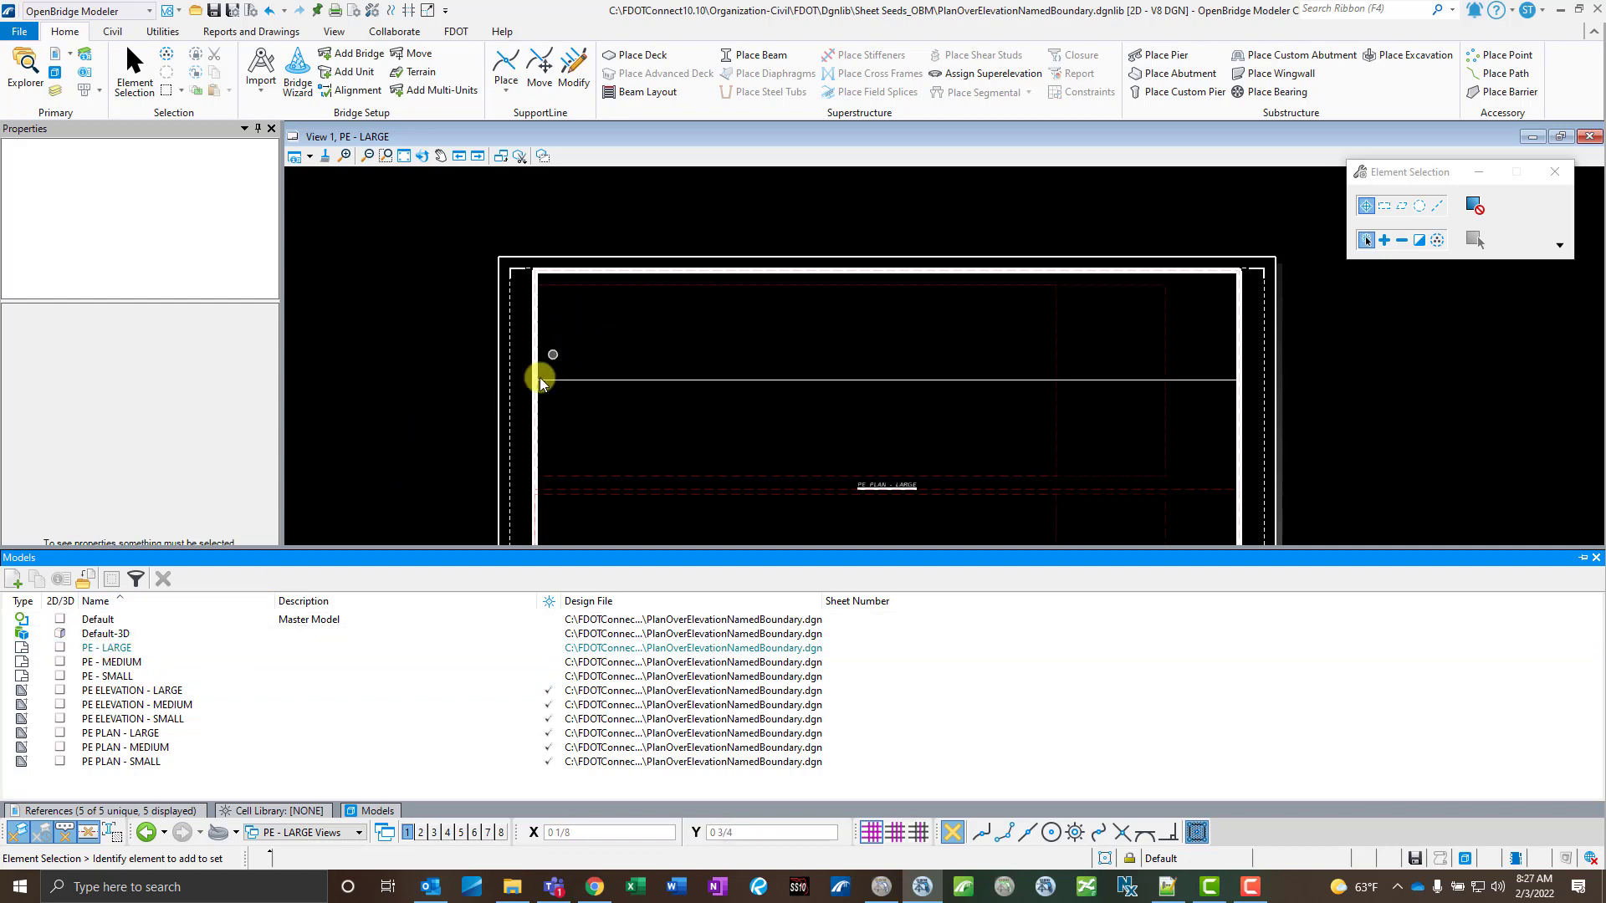
{"action": "left_click", "coordinate": [406, 385]}
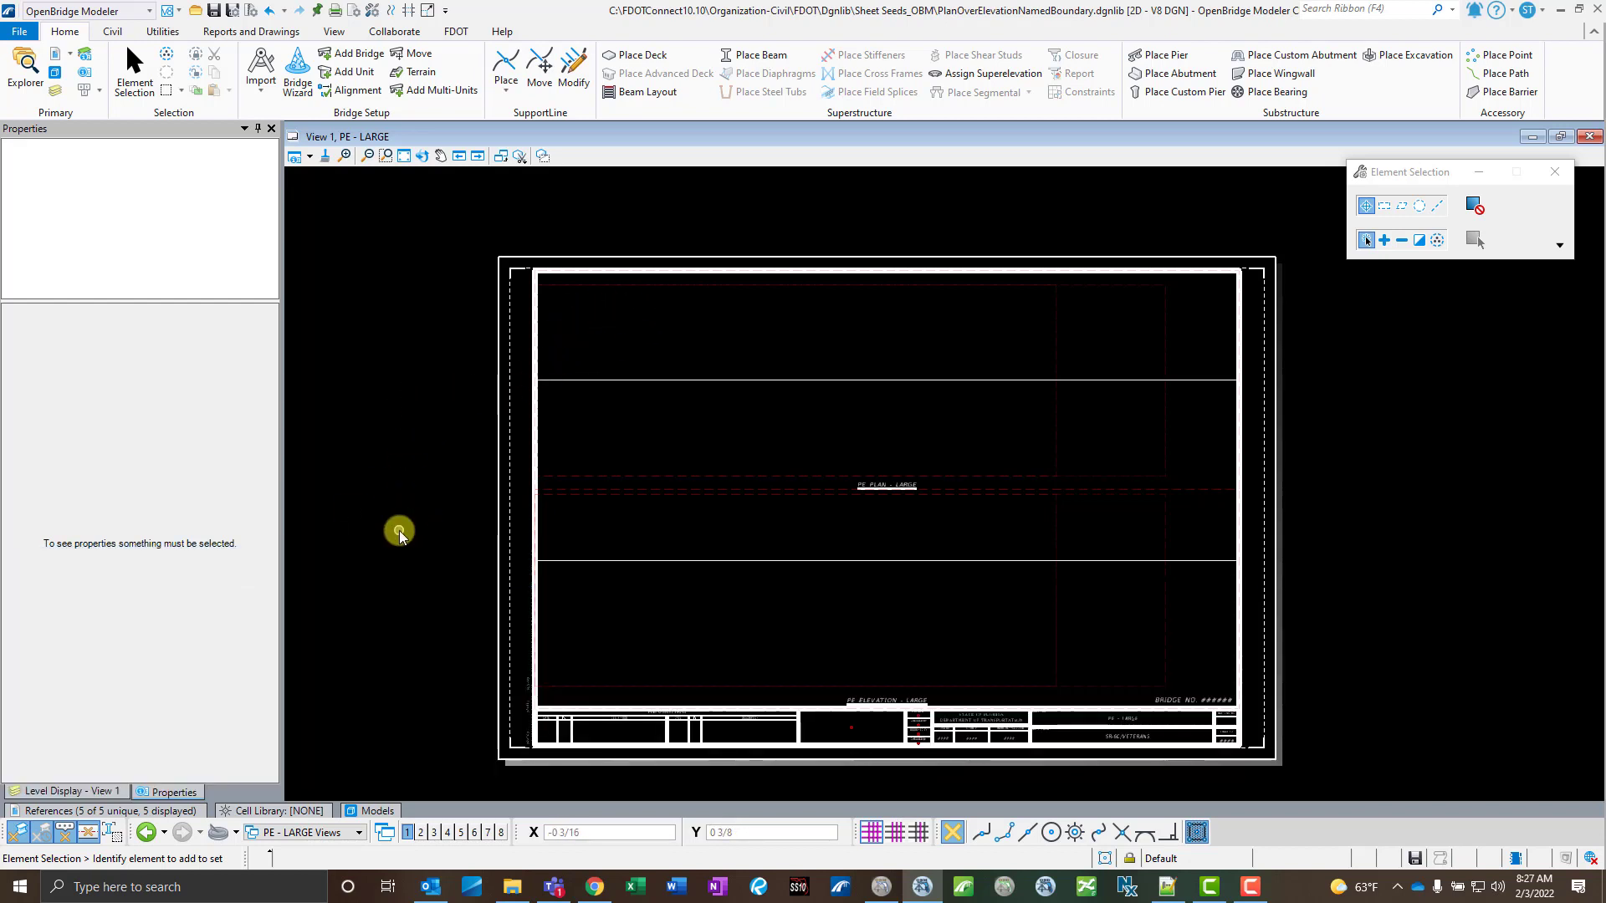
Switch to the PE - MEDIUM view group and pan the sheet into position.
{"action": "left_click", "coordinate": [333, 835]}
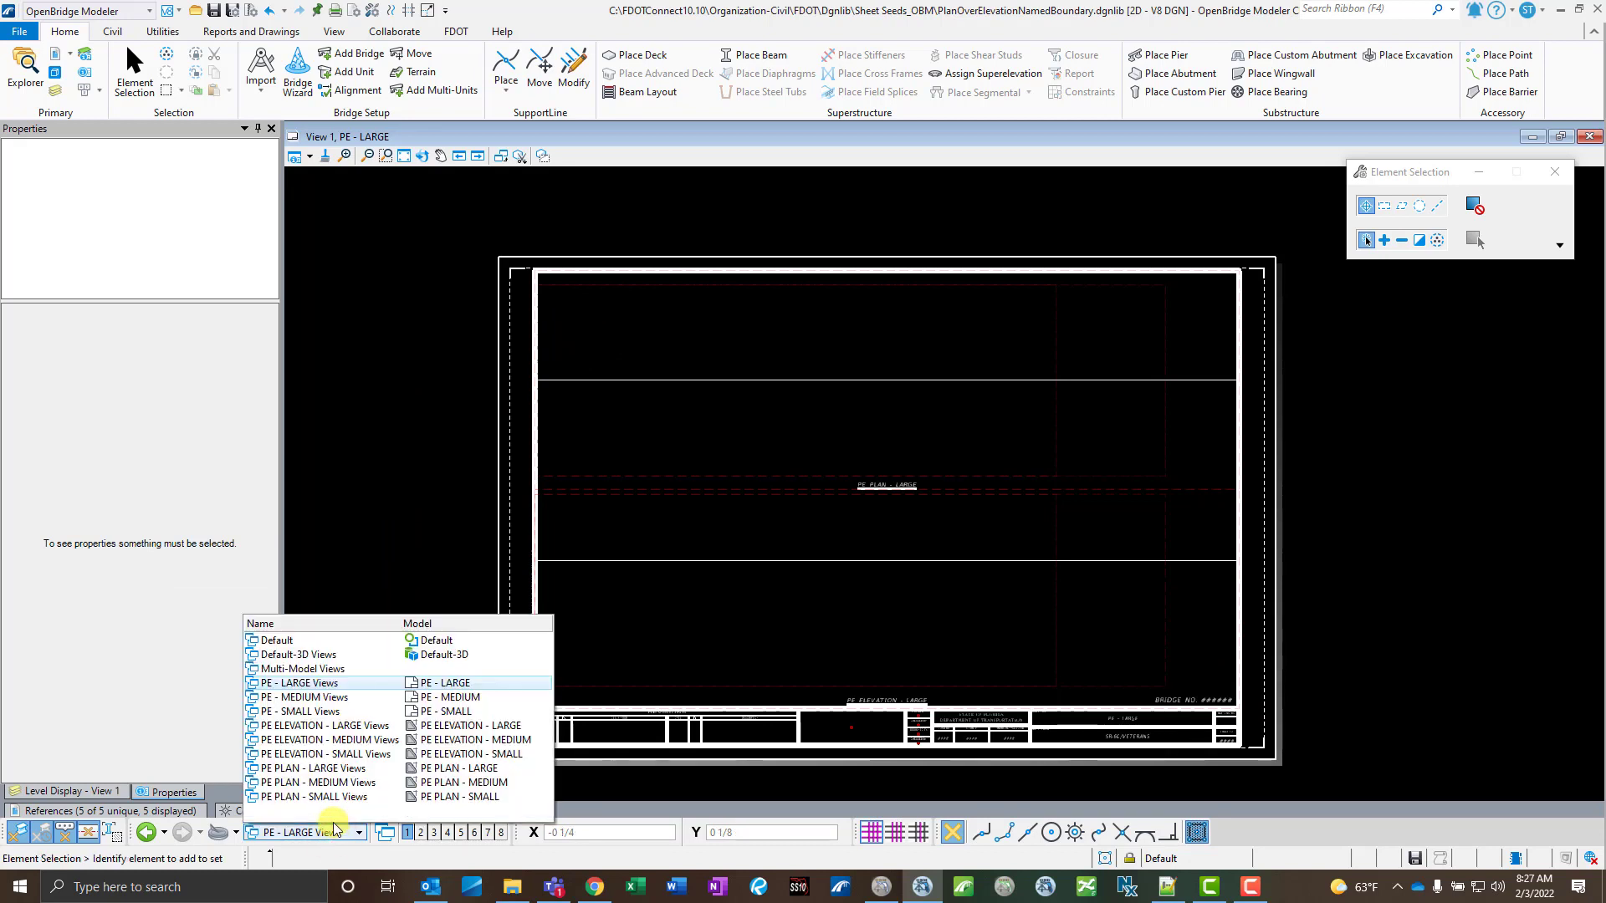
{"action": "left_click", "coordinate": [358, 698]}
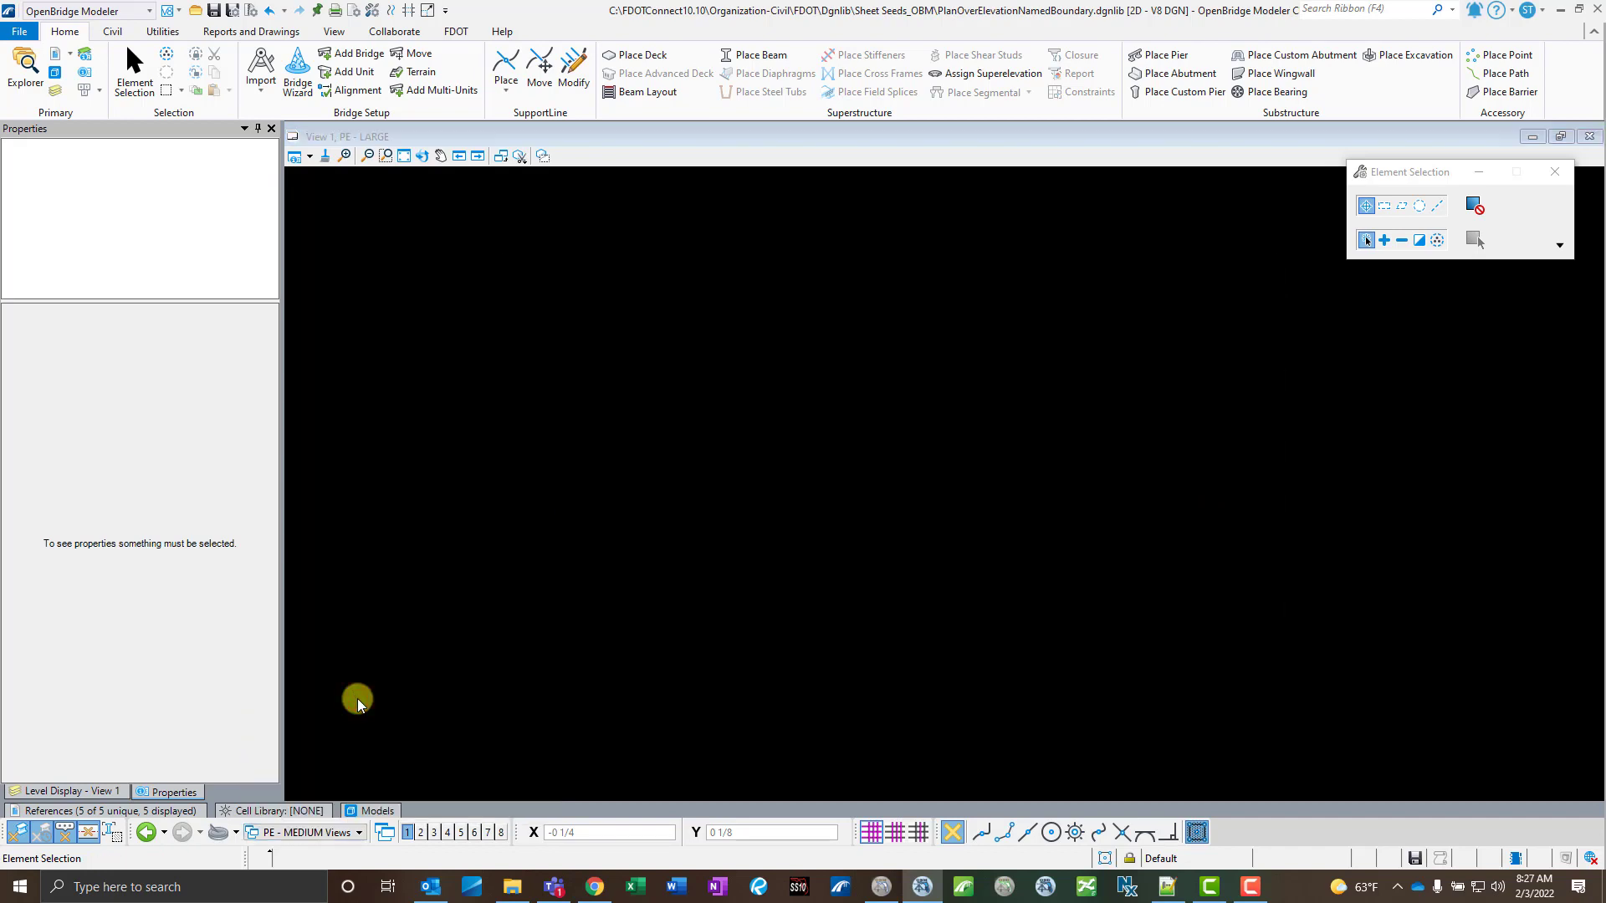
{"action": "middle_click_drag", "start_coordinate": [571, 509], "coordinate": [844, 530]}
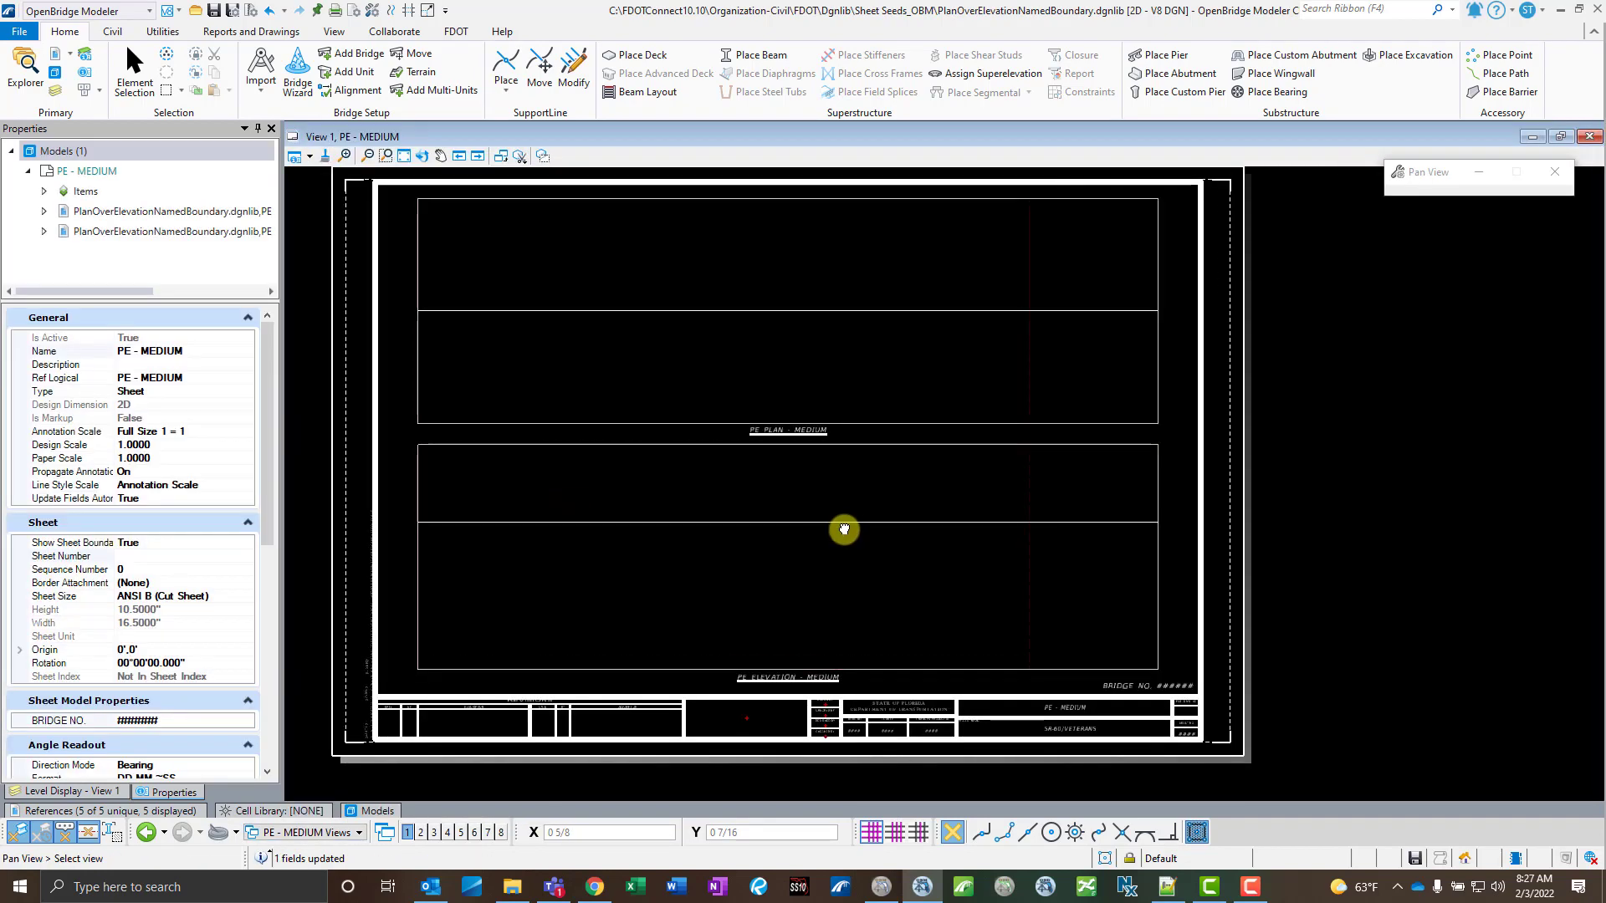
{"action": "right_click", "coordinate": [818, 495]}
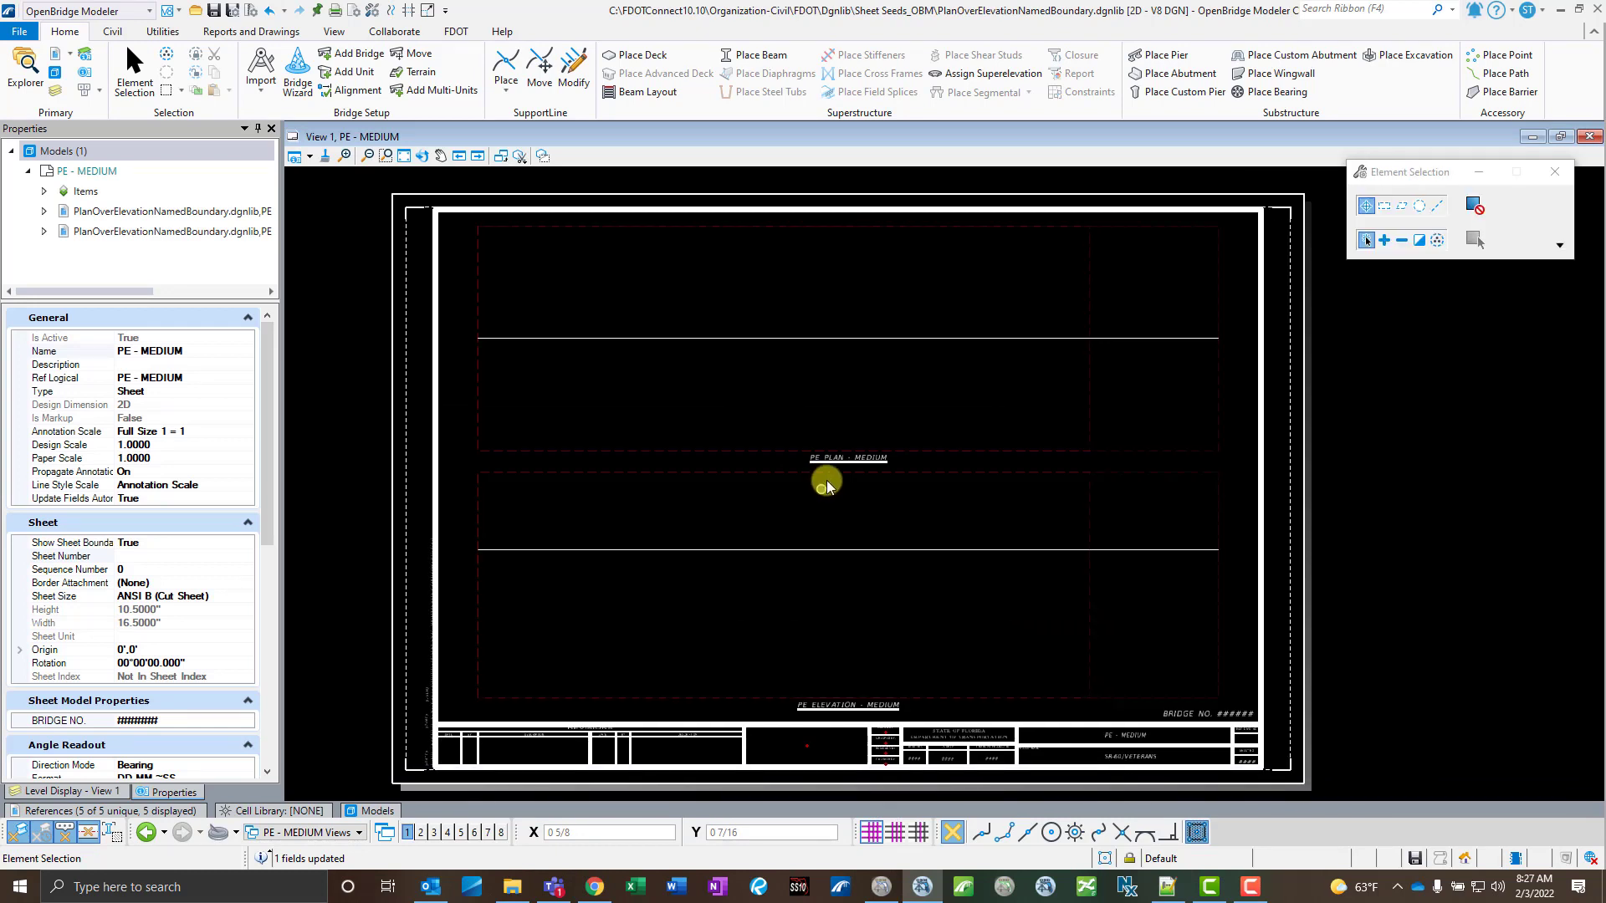
Select the PE PLAN - MEDIUM and PE ELEVATION - MEDIUM boundaries to inspect, then deselect.
{"action": "left_click", "coordinate": [832, 457]}
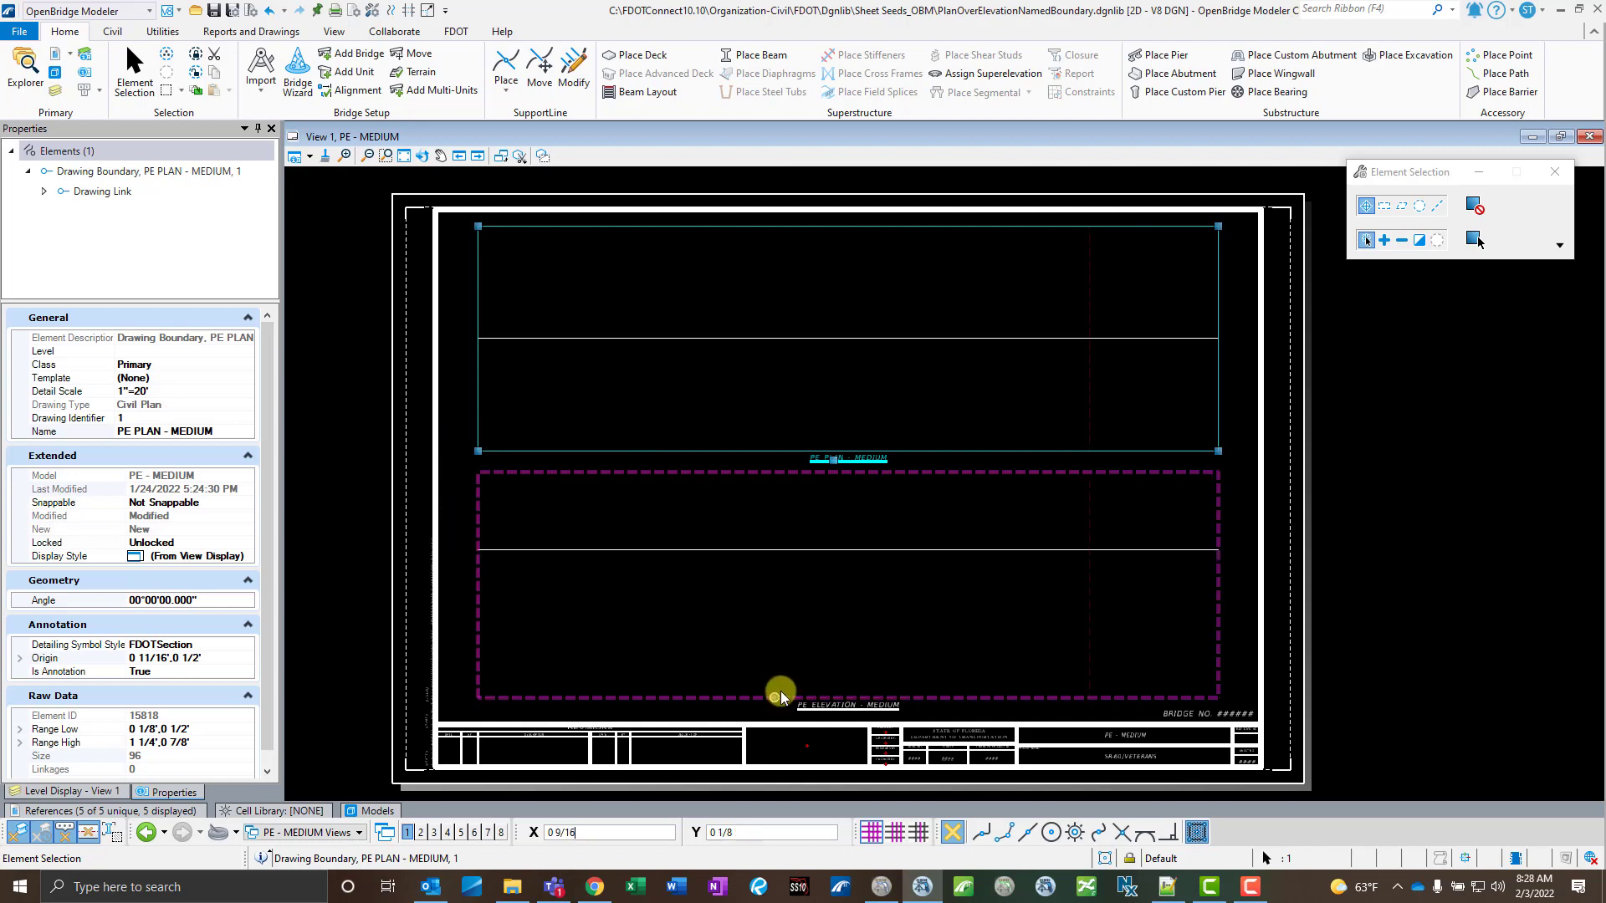
{"action": "left_click", "coordinate": [811, 706]}
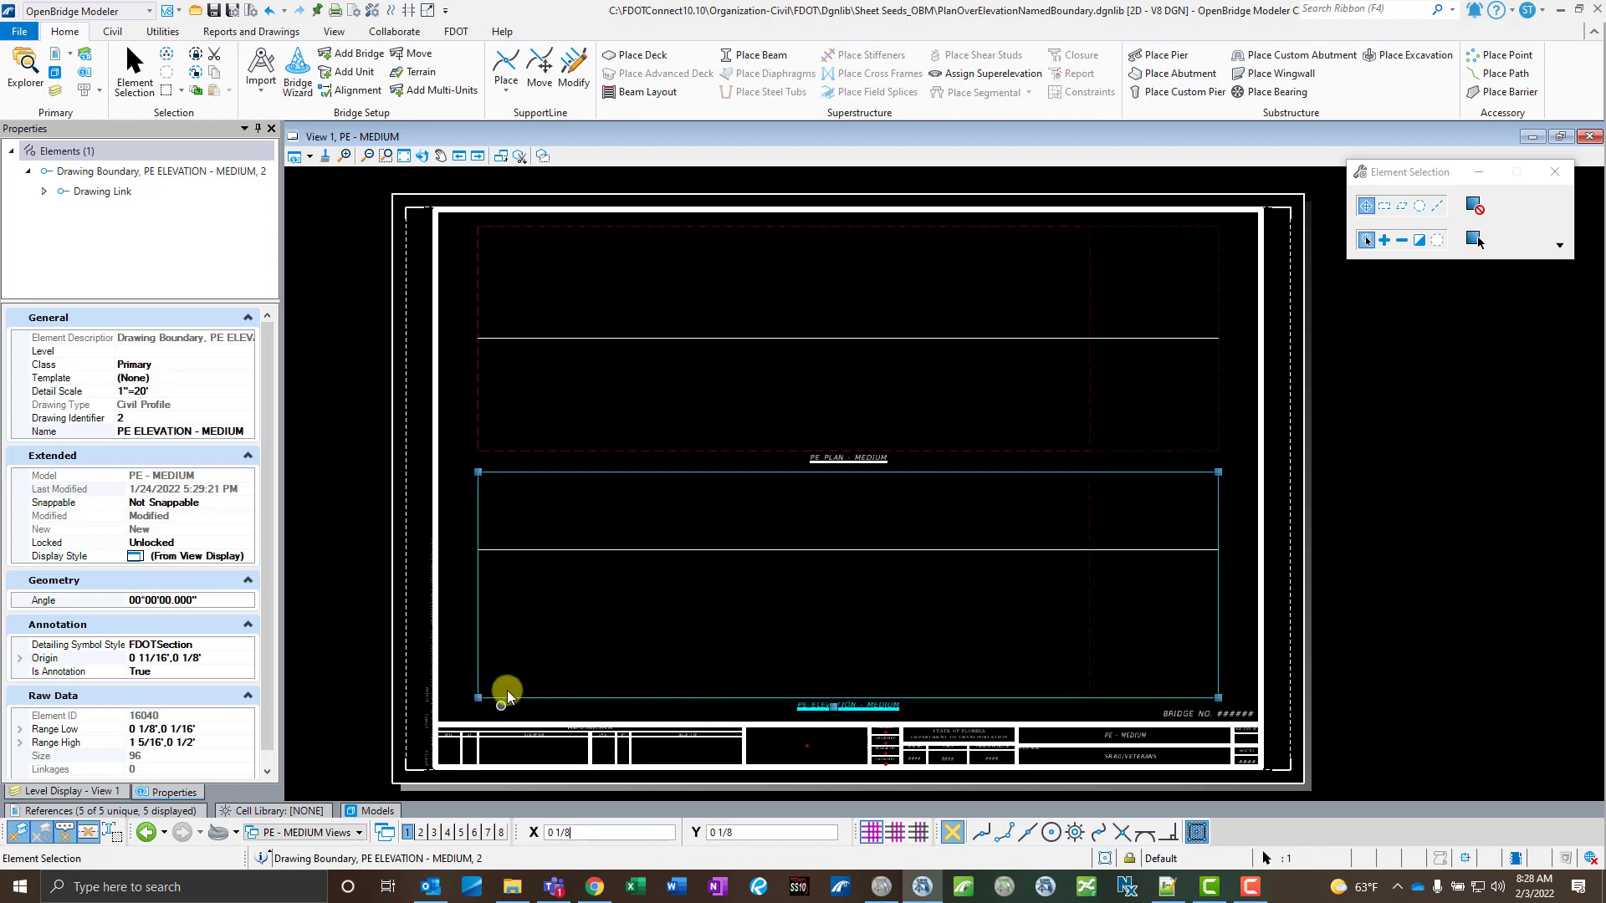
{"action": "left_click", "coordinate": [461, 570]}
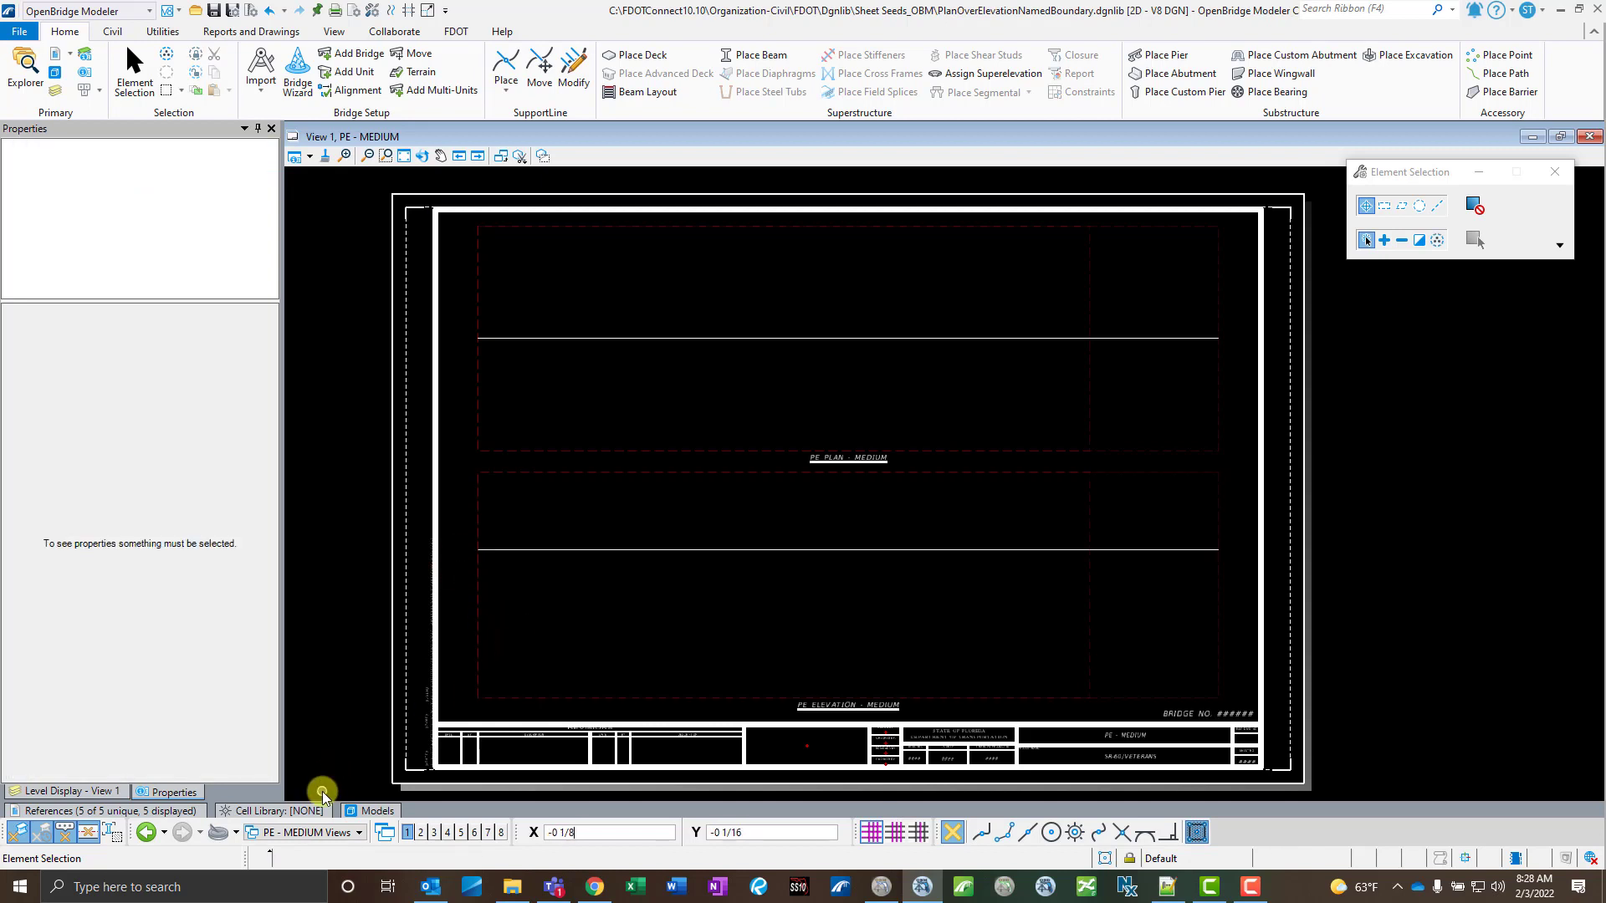
Open the PE - SMALL sheet model from the Models list.
{"action": "left_click", "coordinate": [364, 811]}
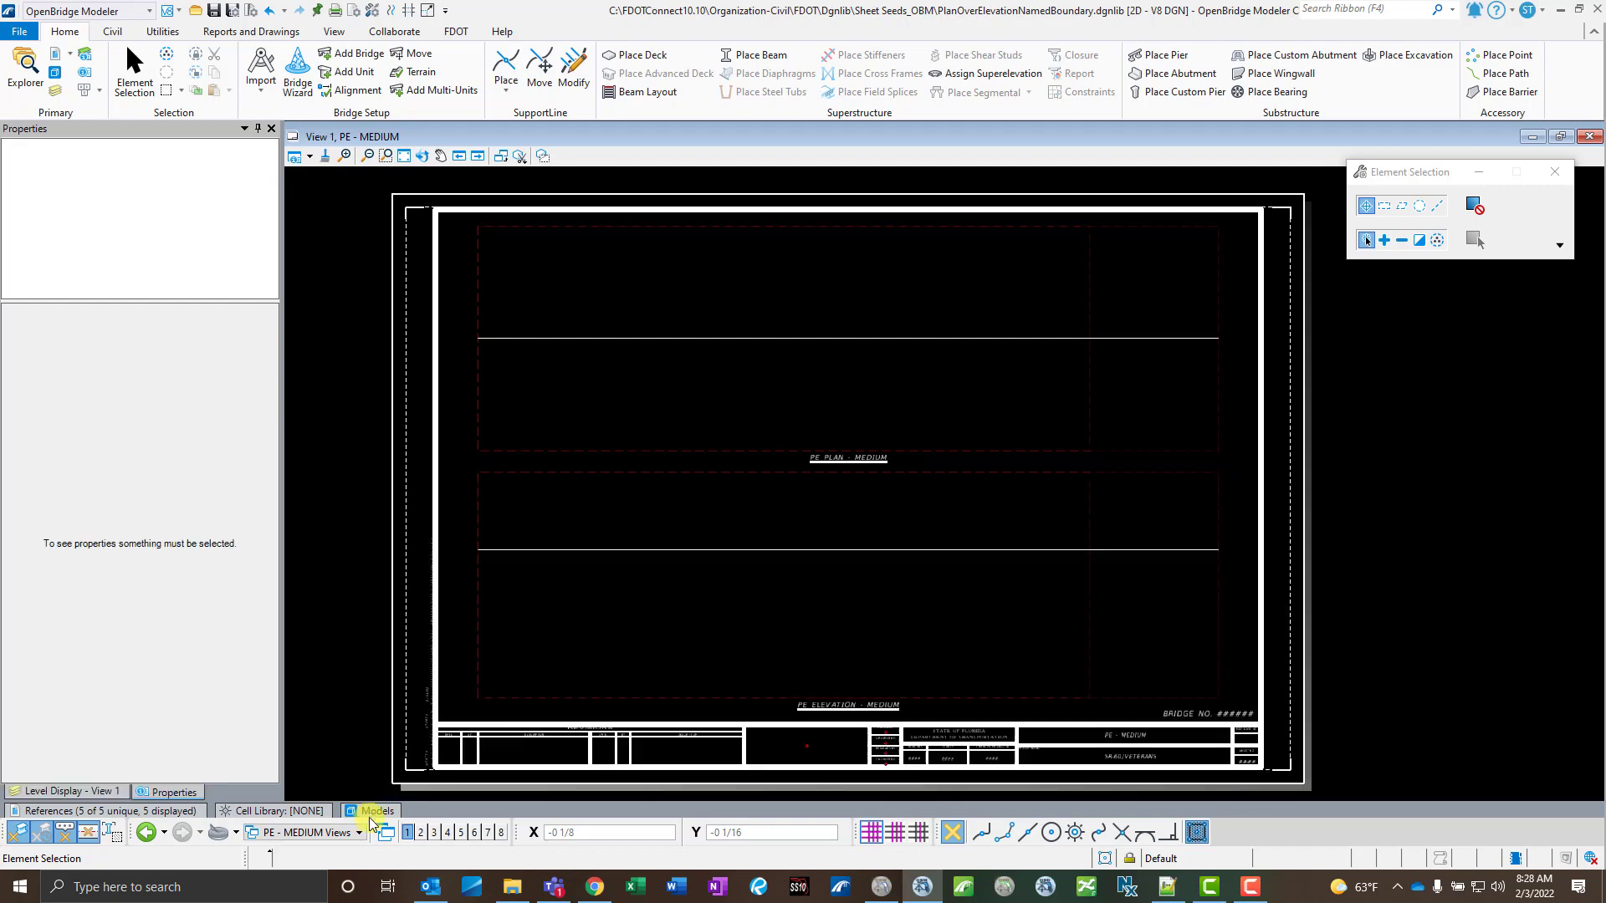
{"action": "left_click", "coordinate": [369, 811]}
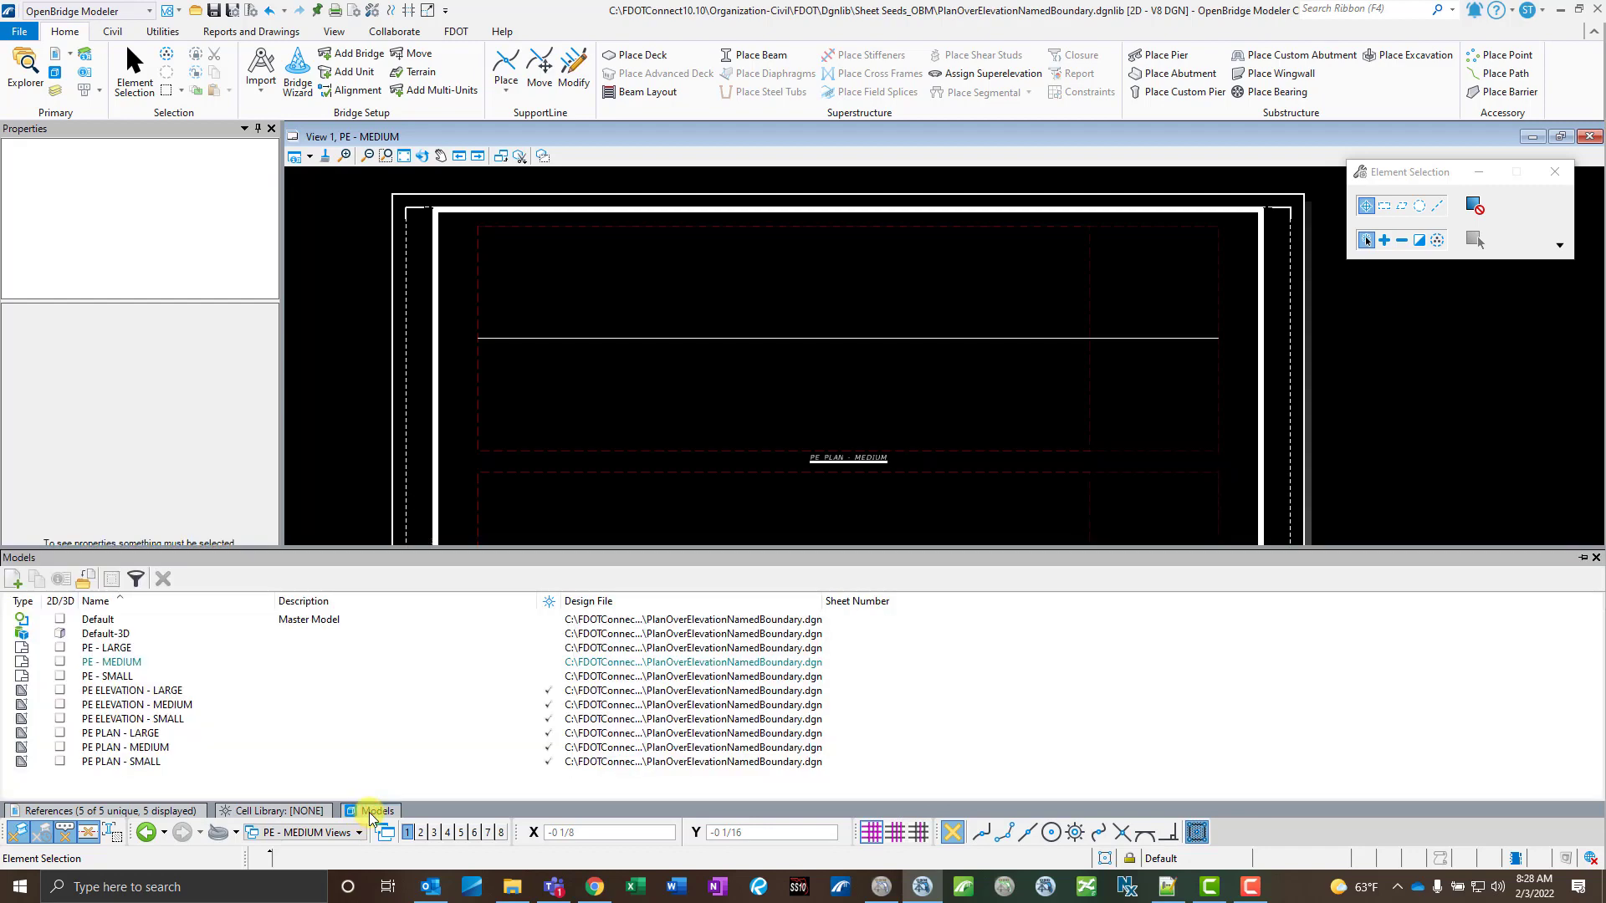
{"action": "left_click", "coordinate": [127, 675]}
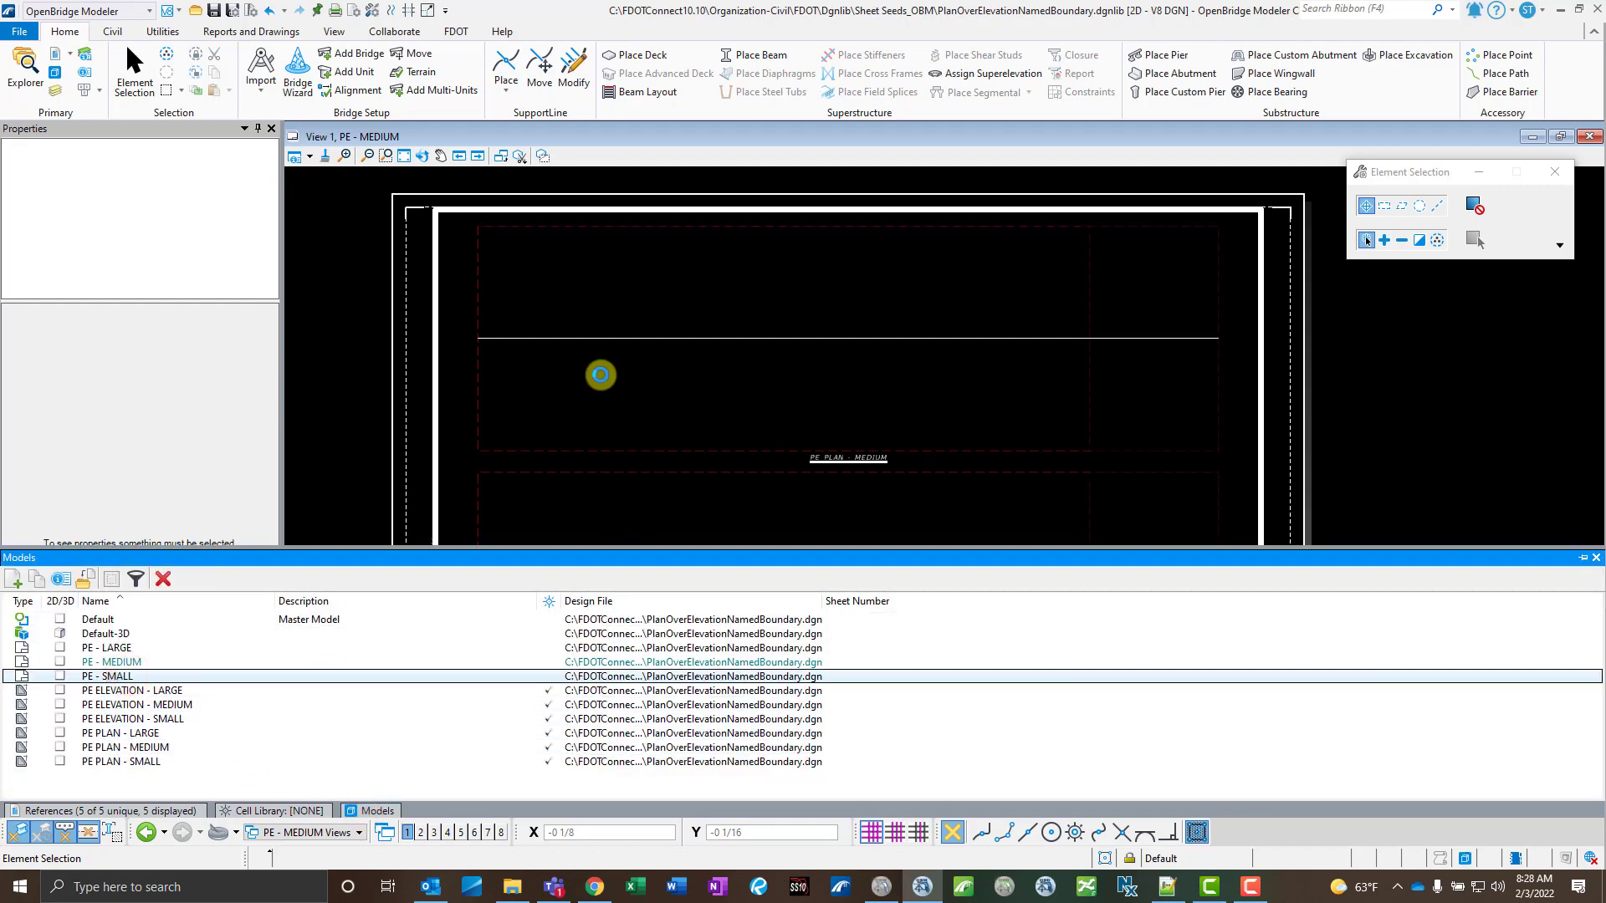
{"action": "key", "text": "F2"}
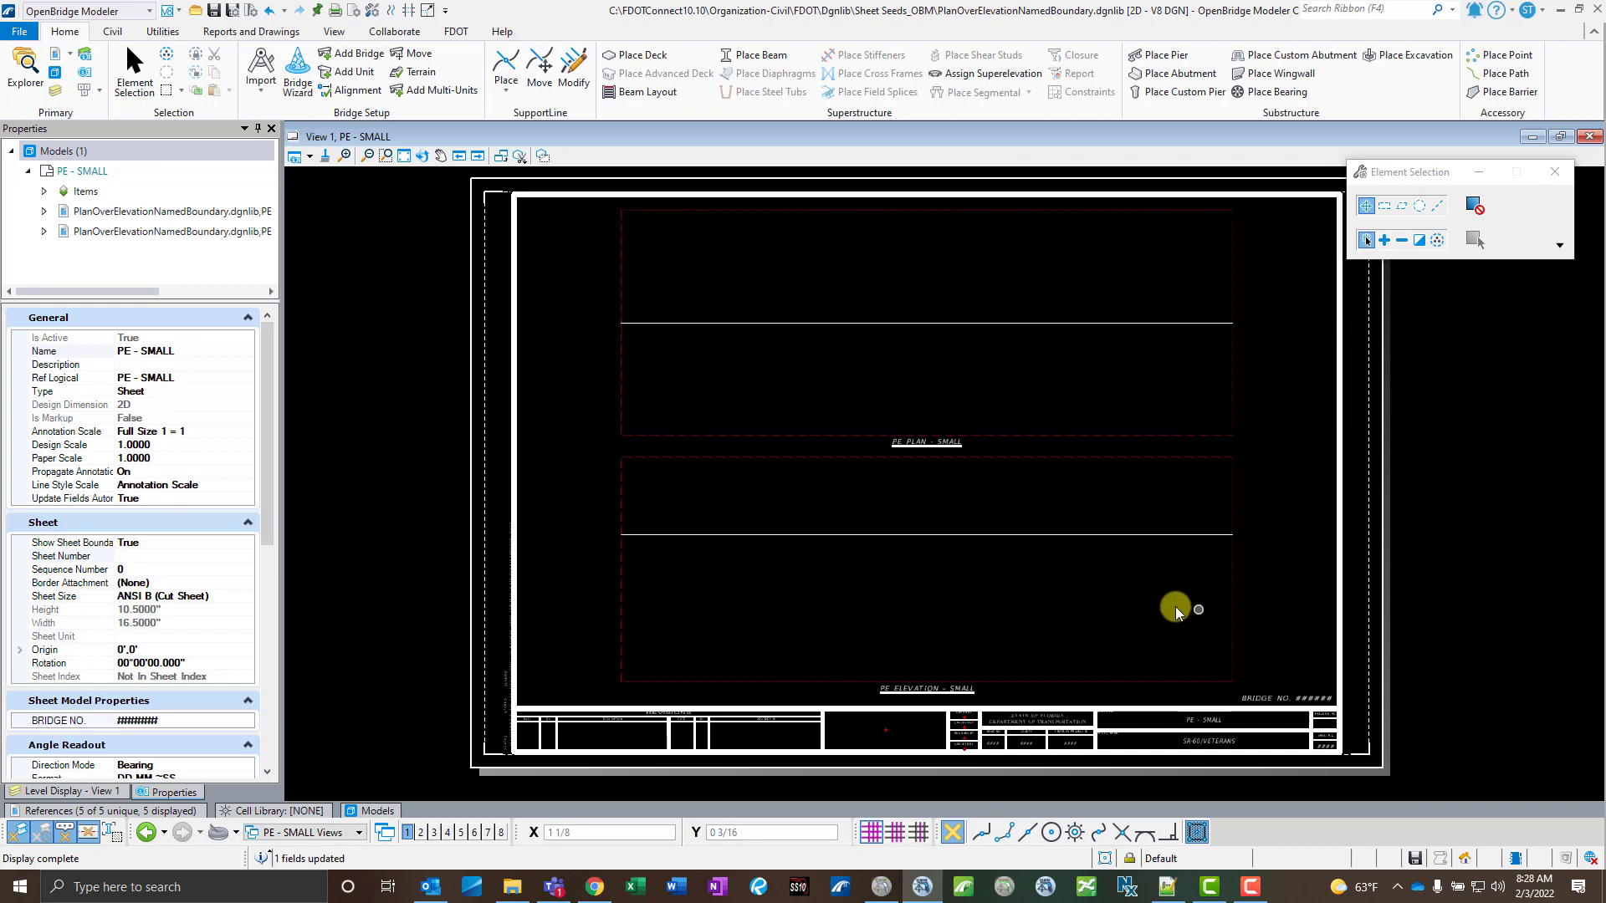
Inspect the PE ELEVATION - SMALL and PE PLAN - SMALL boundaries, then reopen the Models list.
{"action": "mouse_move", "coordinate": [750, 461]}
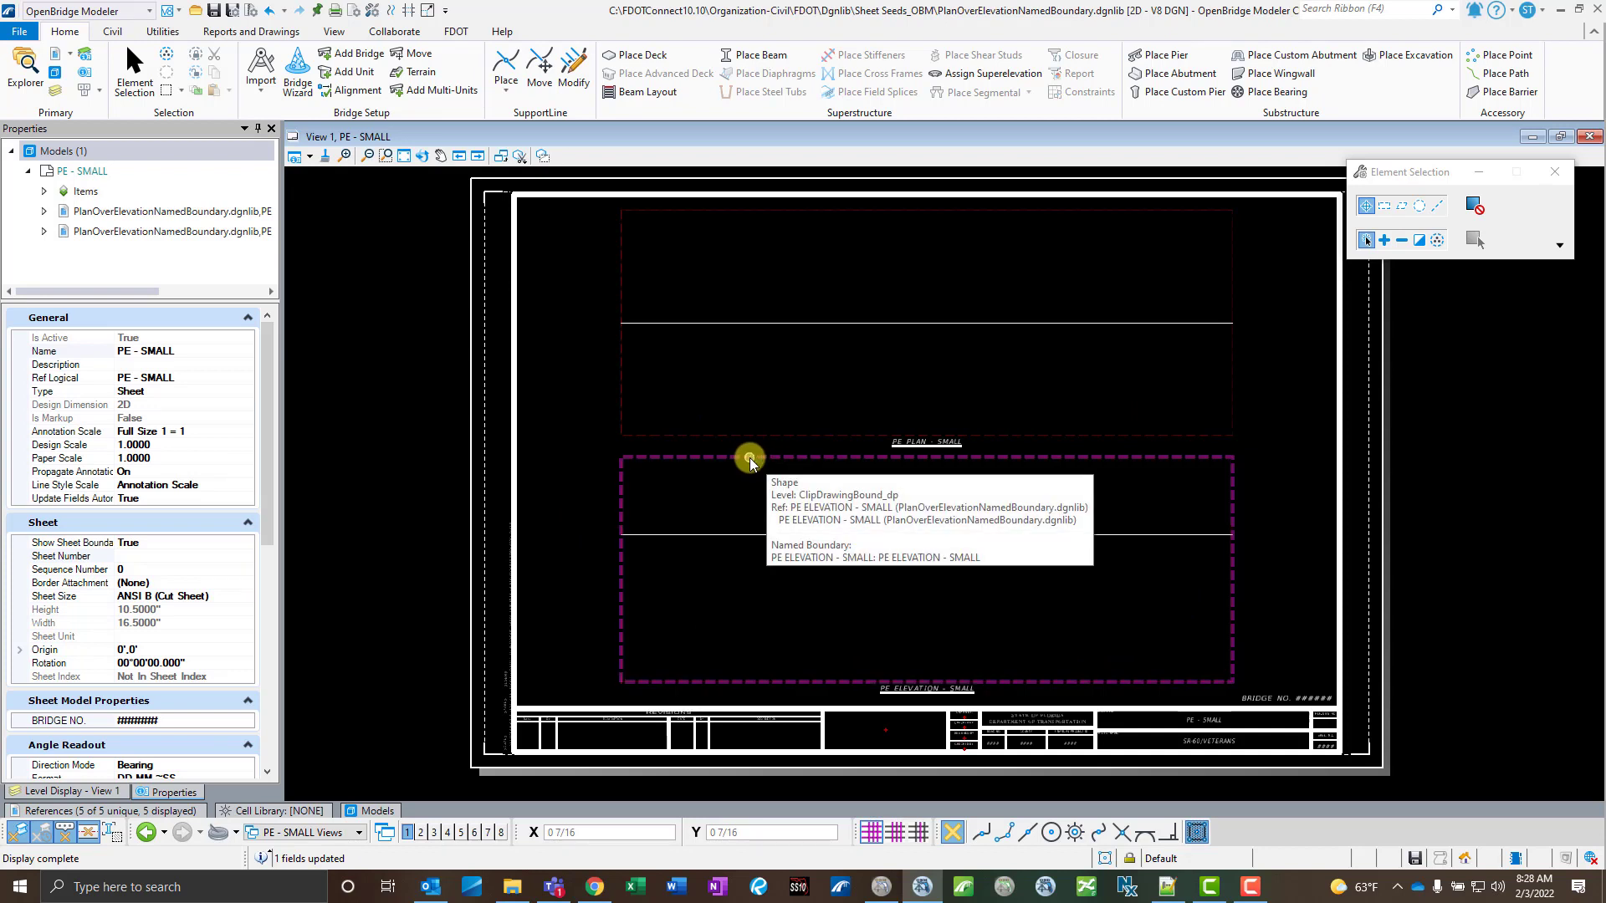
{"action": "left_click", "coordinate": [925, 692]}
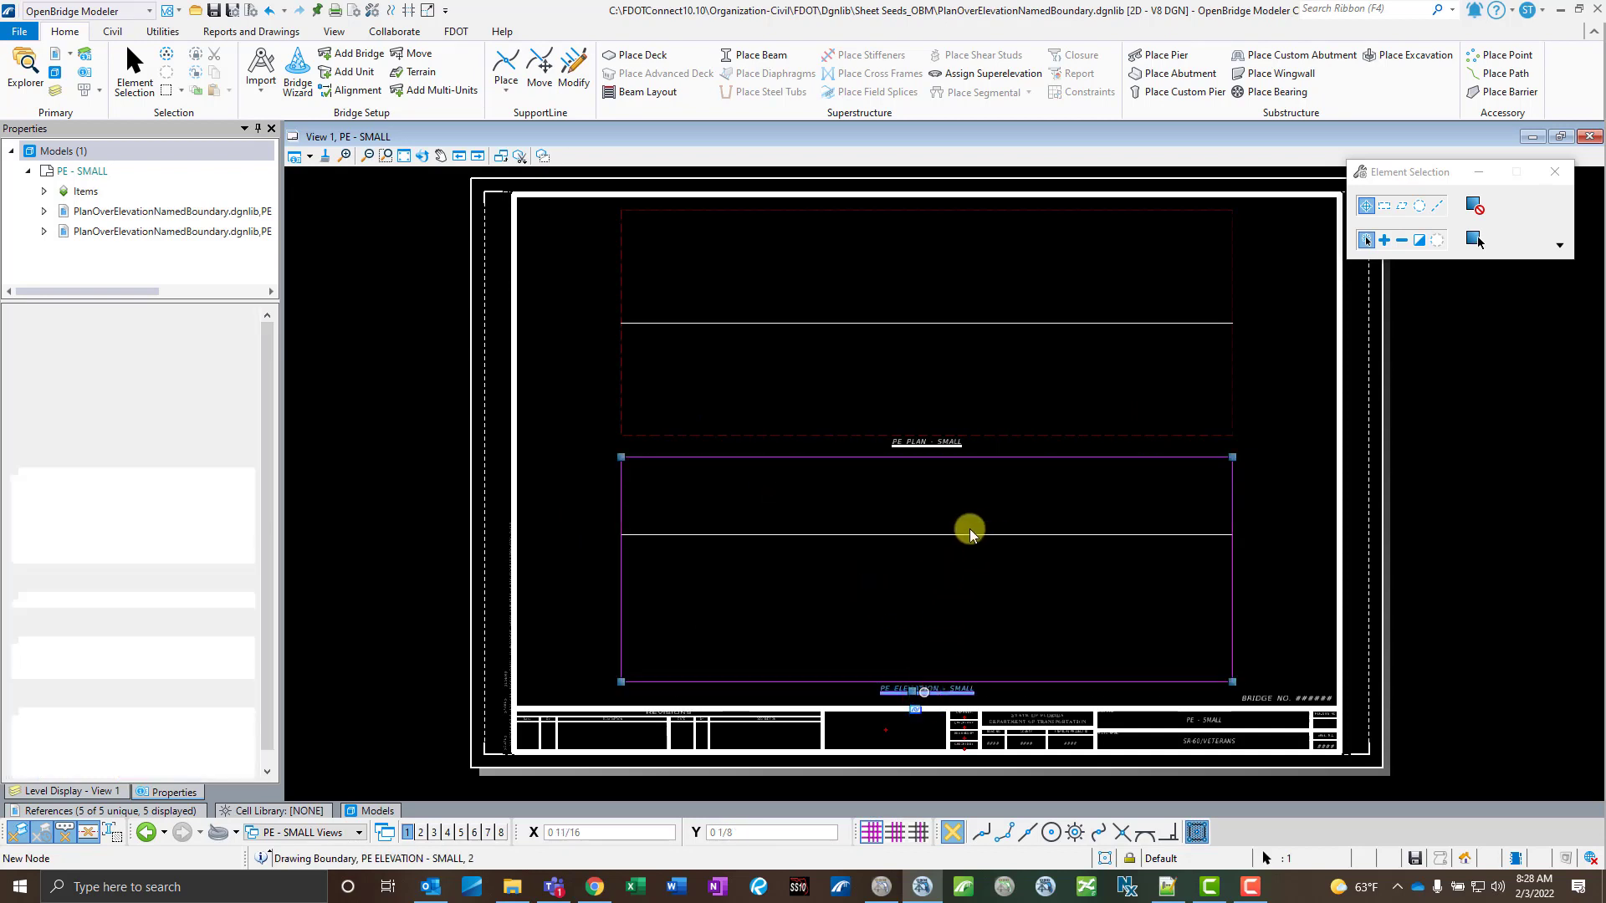
{"action": "left_click", "coordinate": [948, 450]}
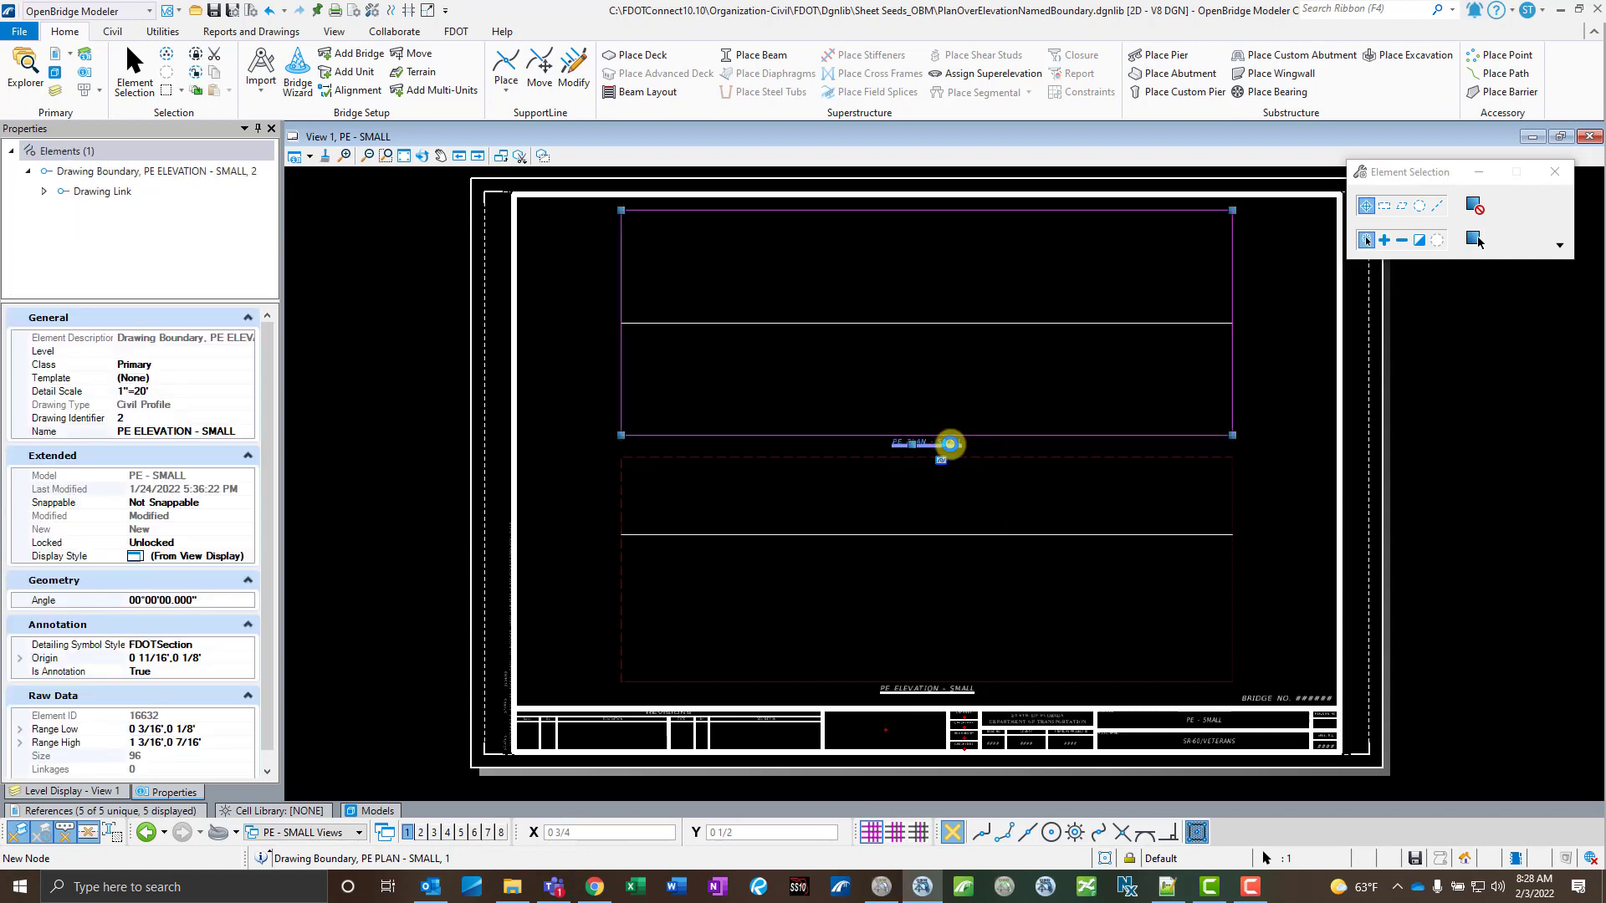
{"action": "left_click", "coordinate": [582, 312]}
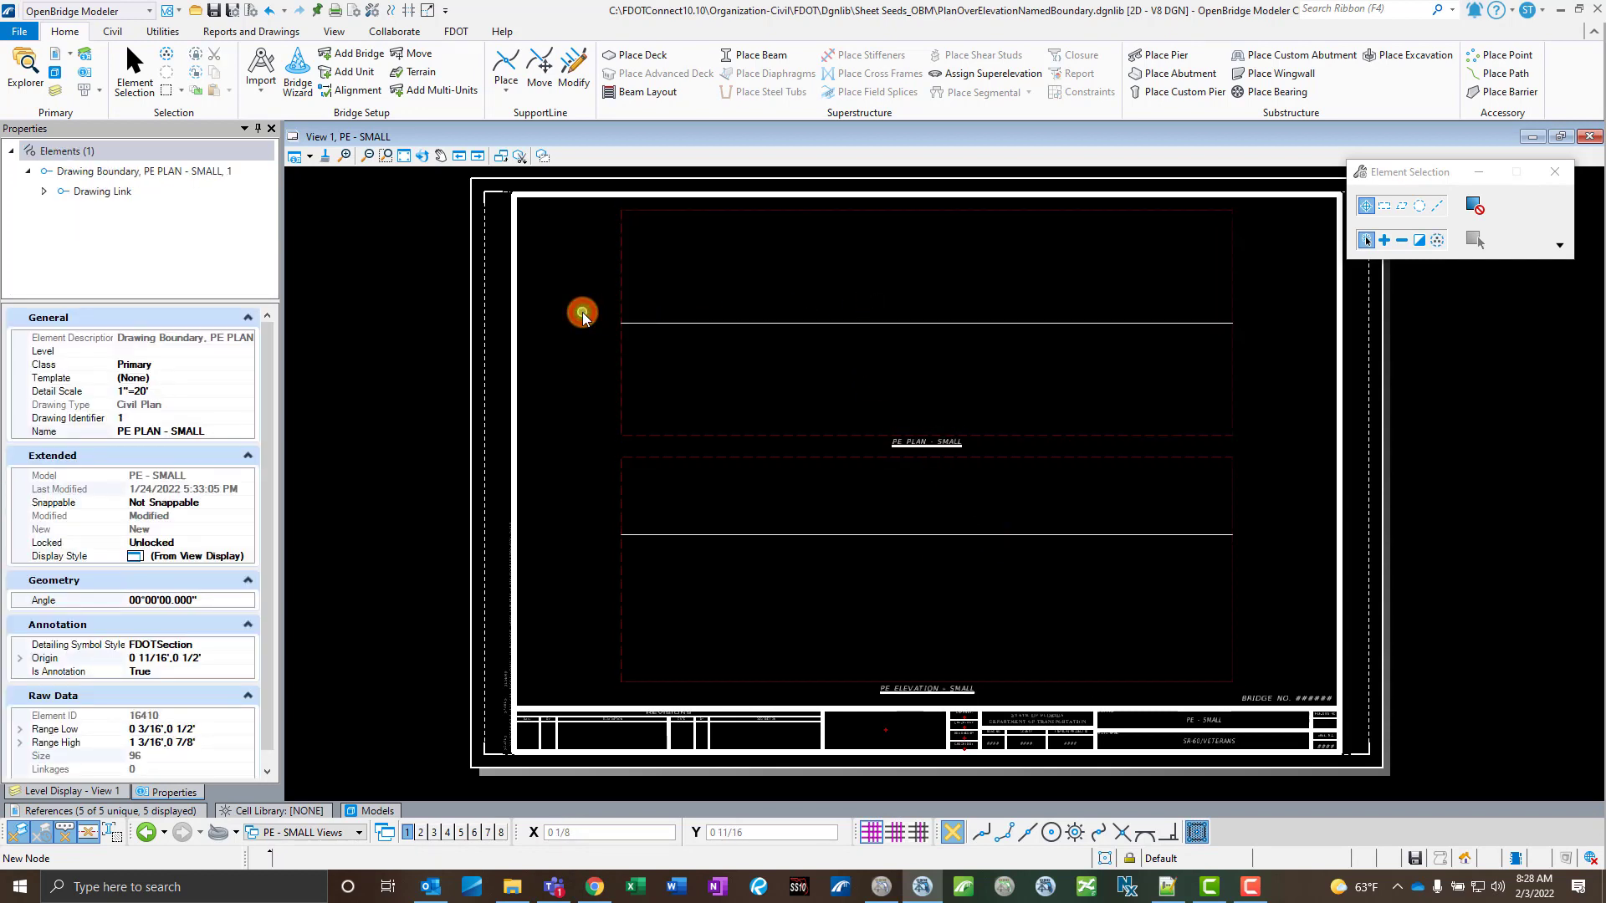
{"action": "left_click", "coordinate": [368, 811]}
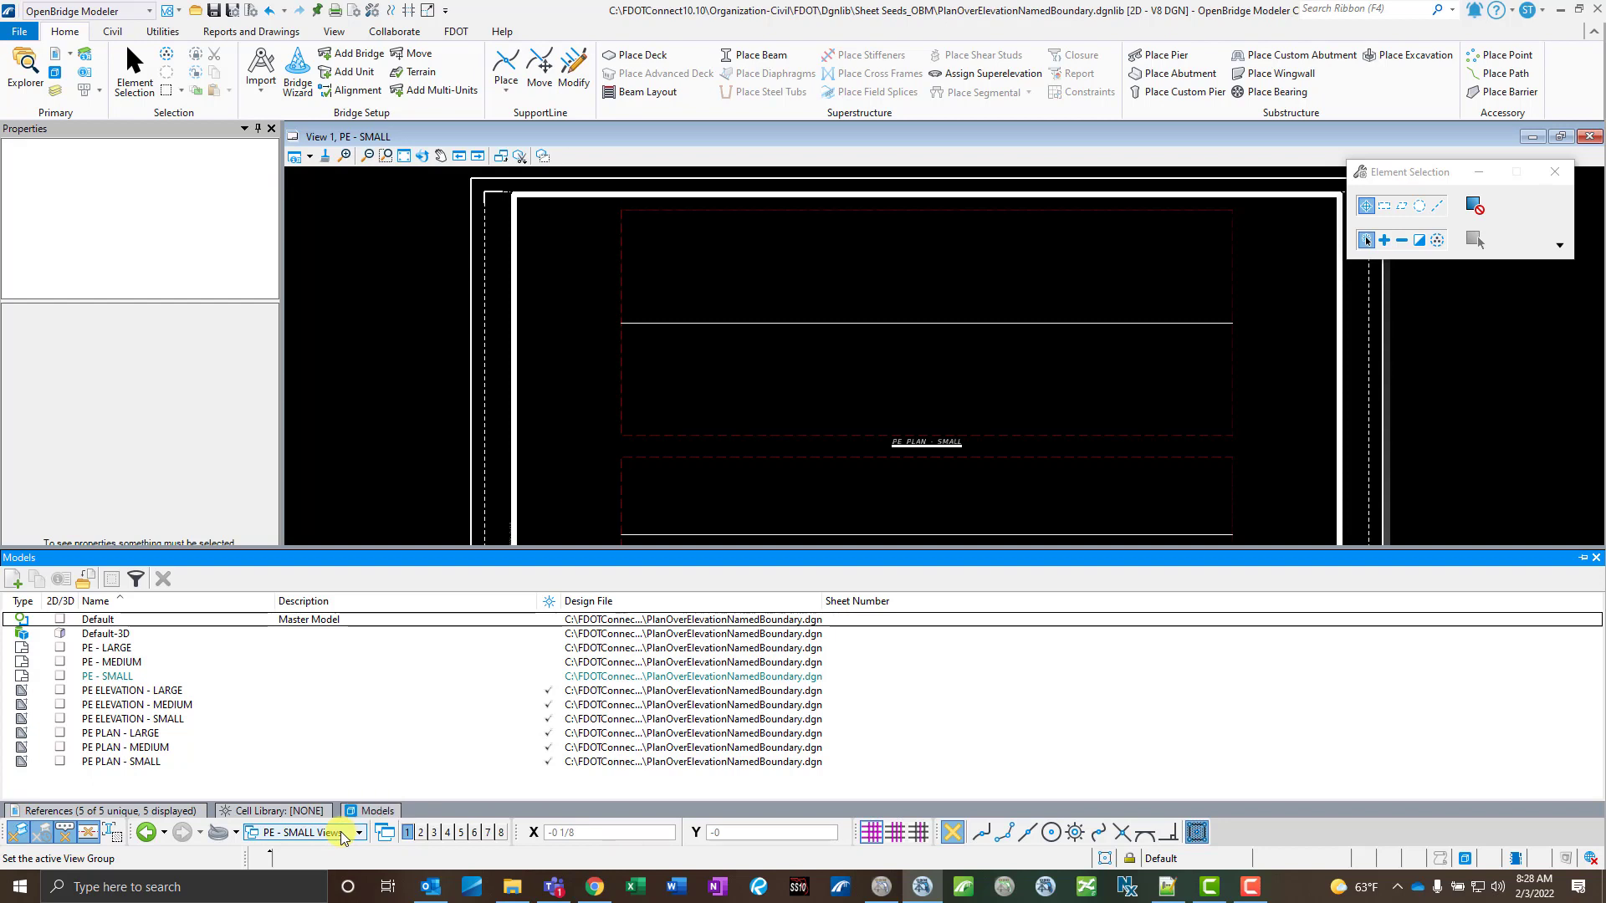
Reopen the PE - LARGE sheet model, then pick PE - MEDIUM from the Models list.
{"action": "left_click", "coordinate": [144, 651]}
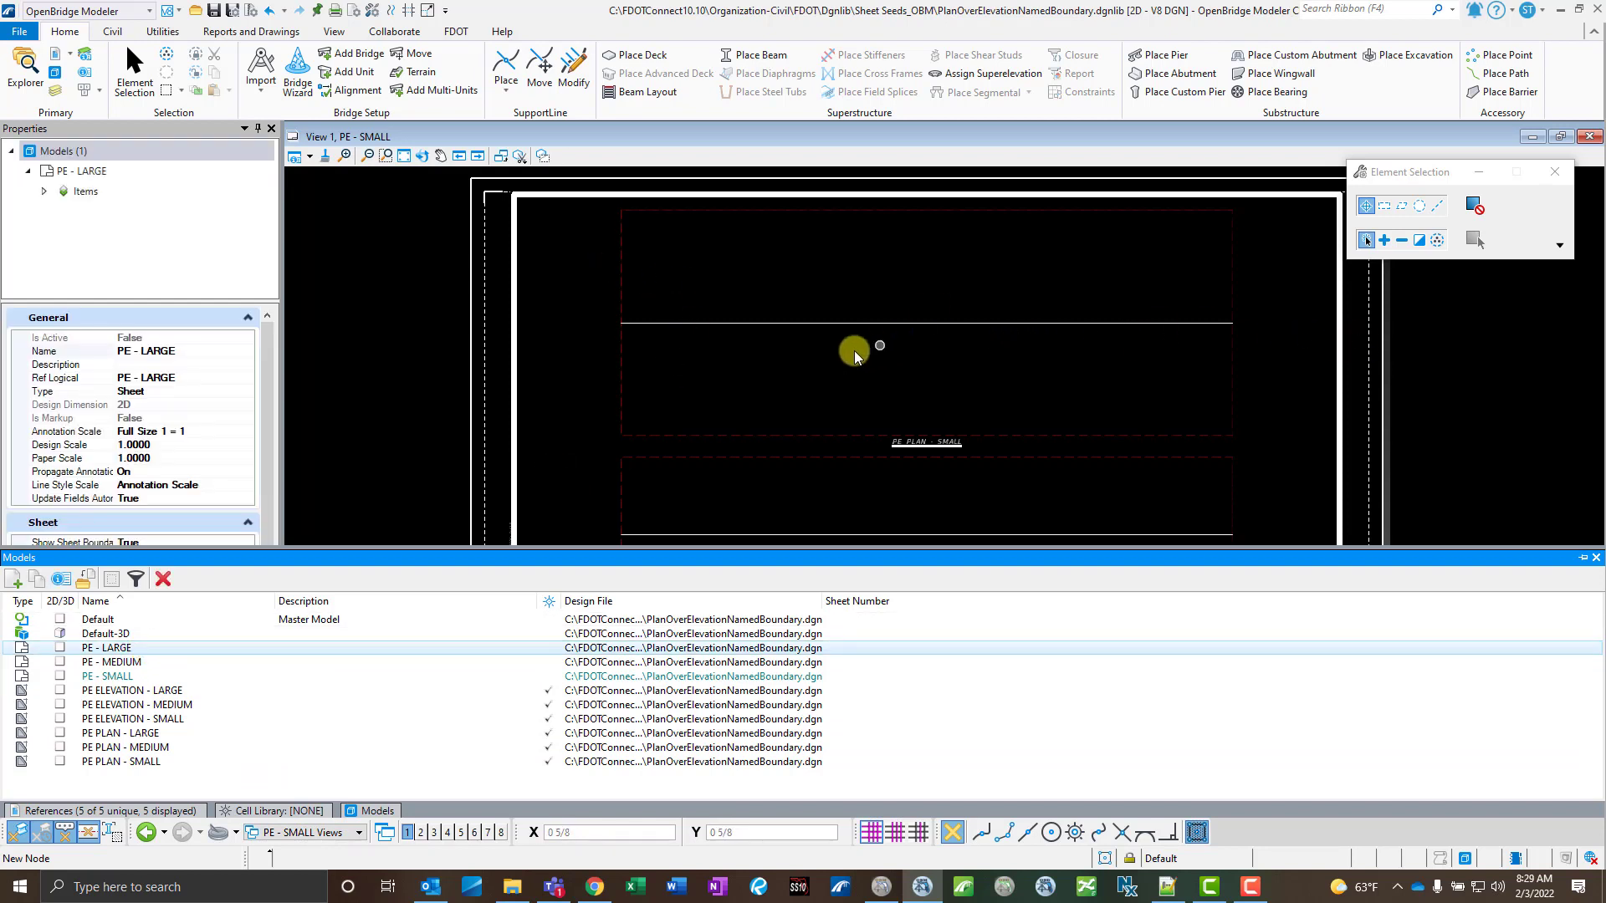
{"action": "mouse_move", "coordinate": [393, 810]}
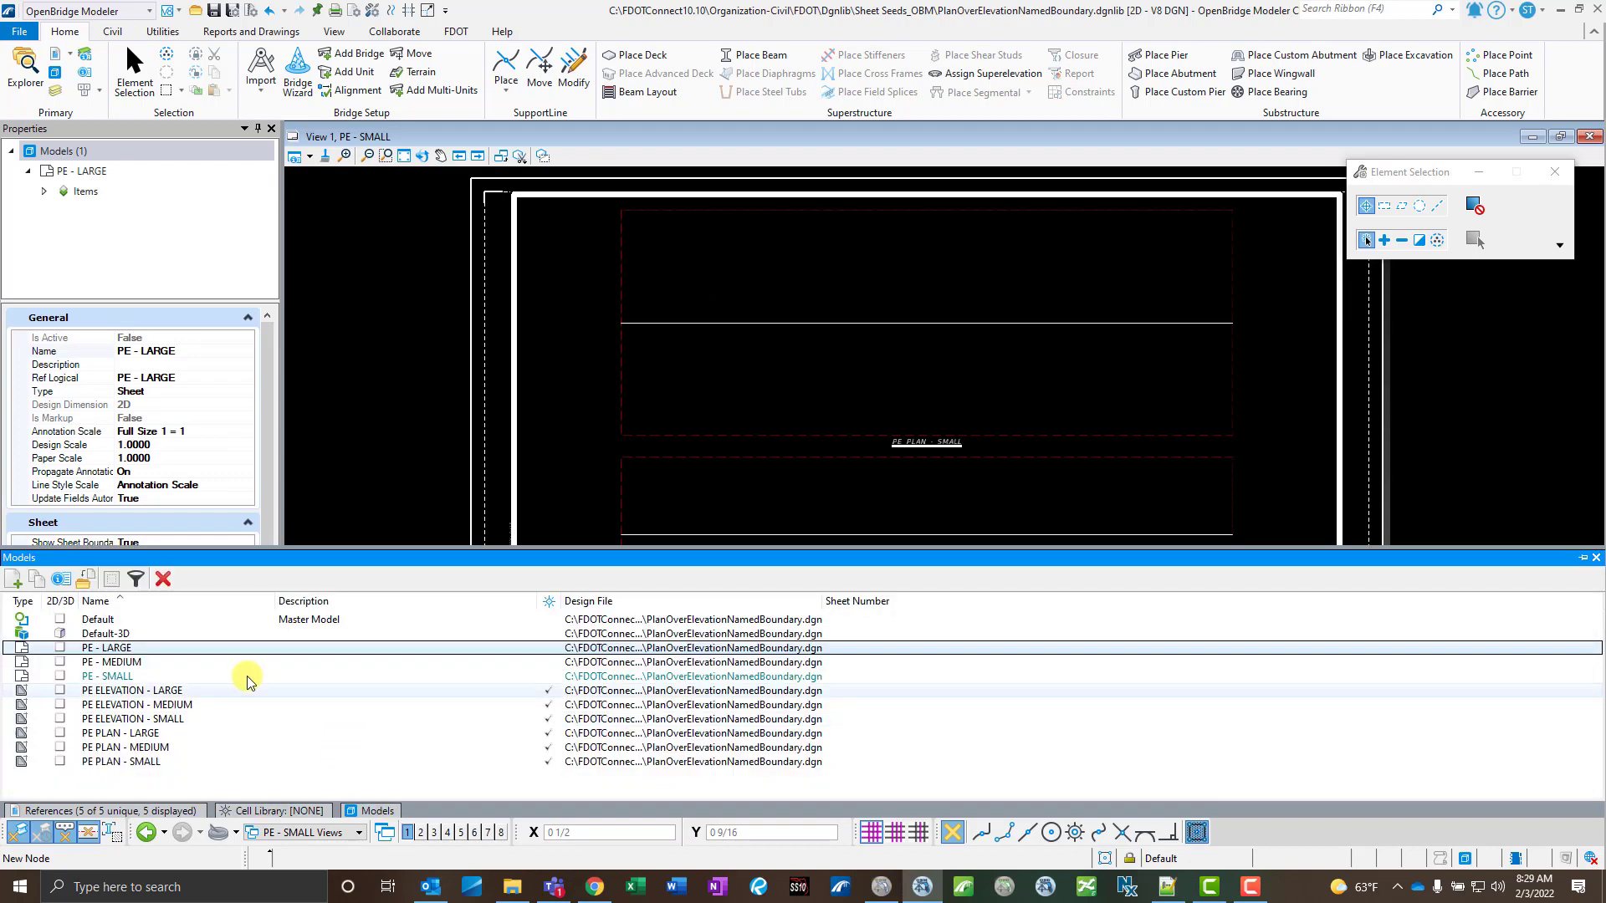
{"action": "double_click", "coordinate": [101, 648]}
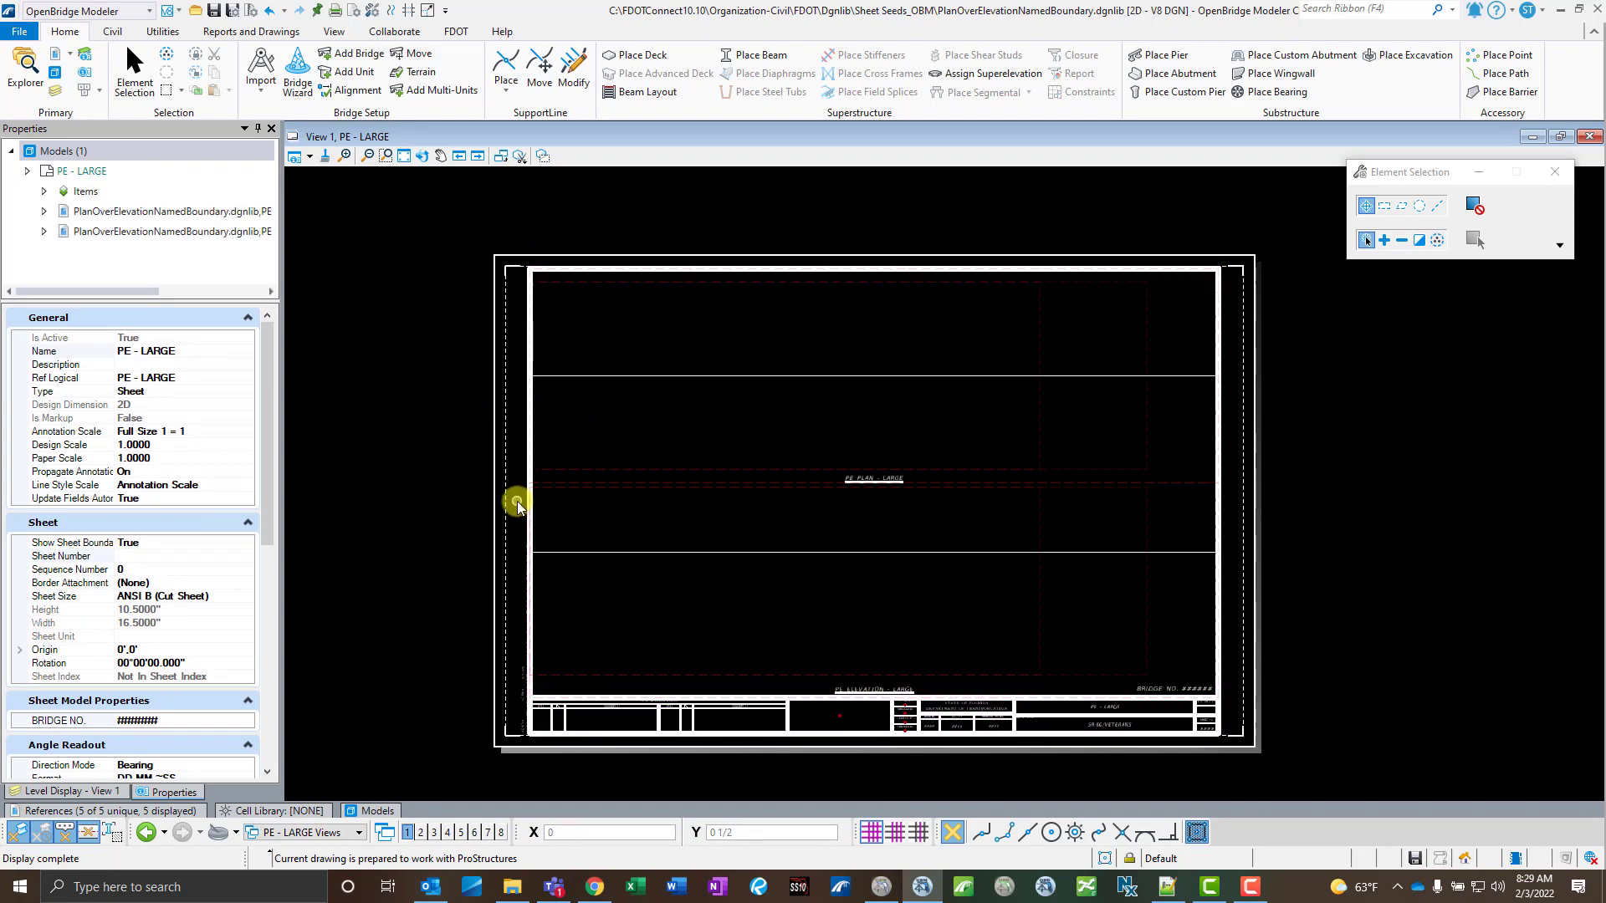
{"action": "left_click", "coordinate": [363, 810]}
{"action": "left_click", "coordinate": [128, 662]}
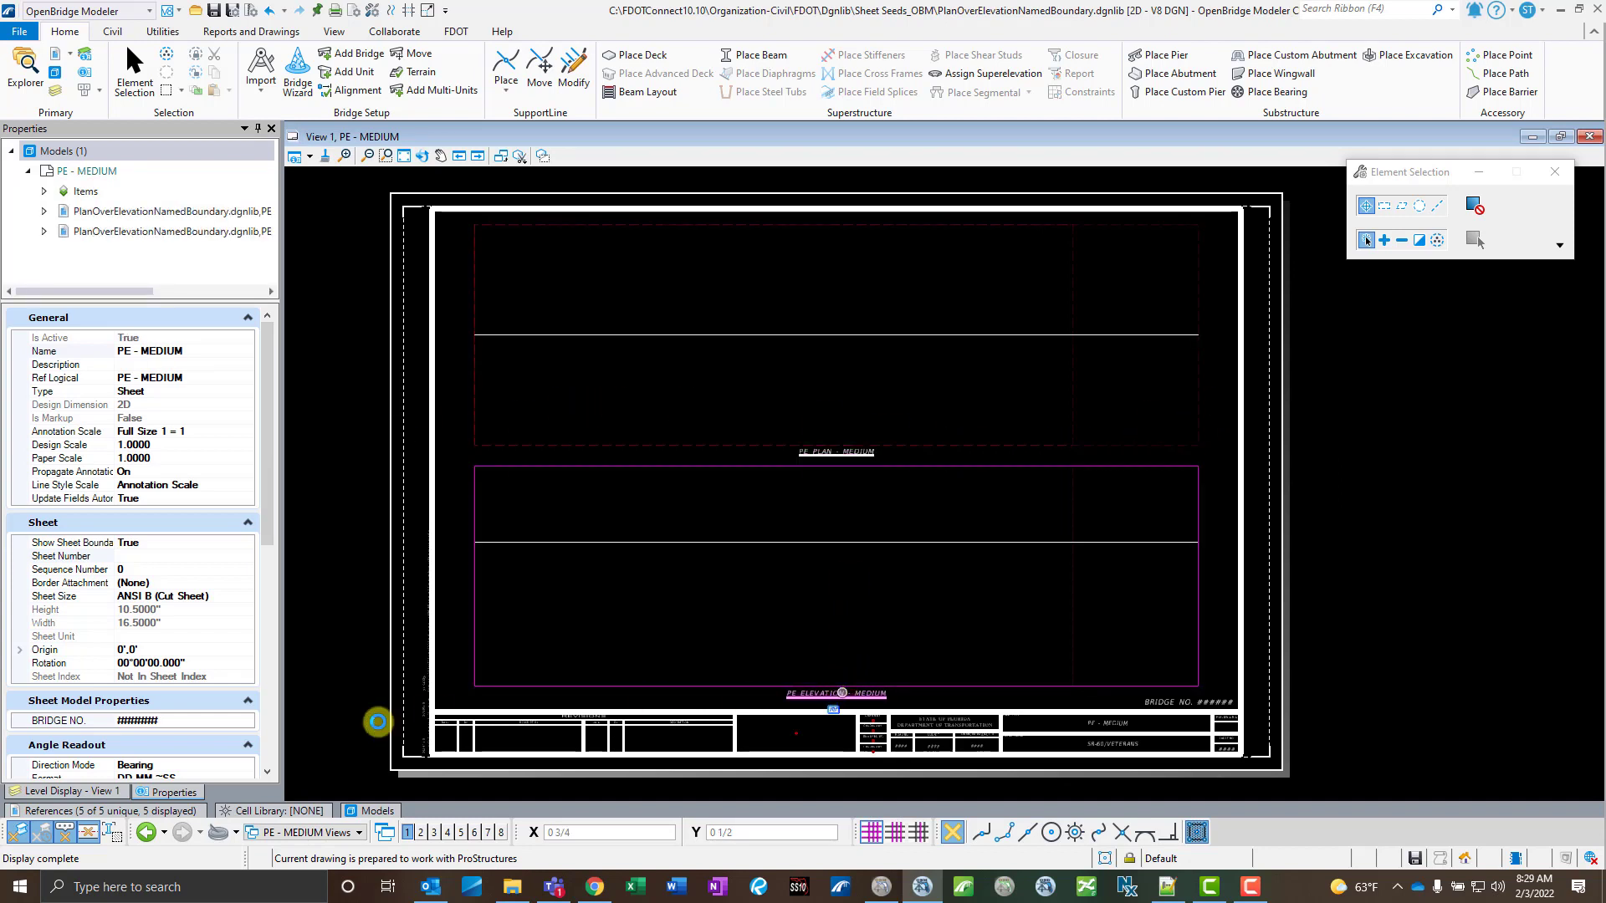
Load the PE - SMALL sheet, select its PE ELEVATION - SMALL and PE PLAN - SMALL boundaries, then deselect.
{"action": "left_click", "coordinate": [368, 811]}
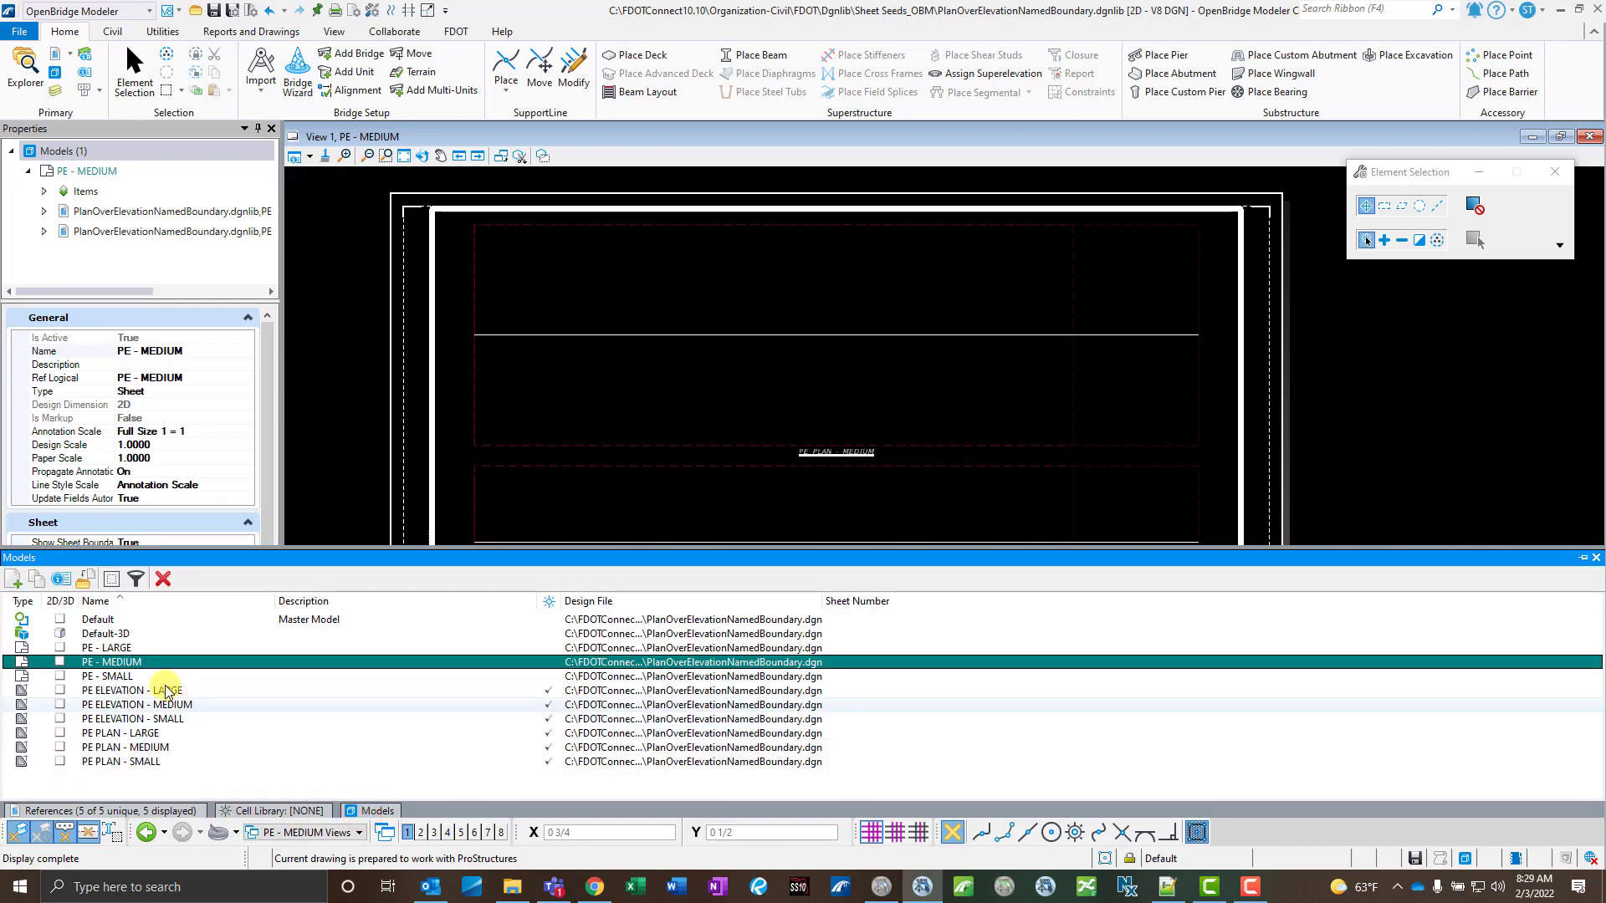
{"action": "double_click", "coordinate": [128, 662]}
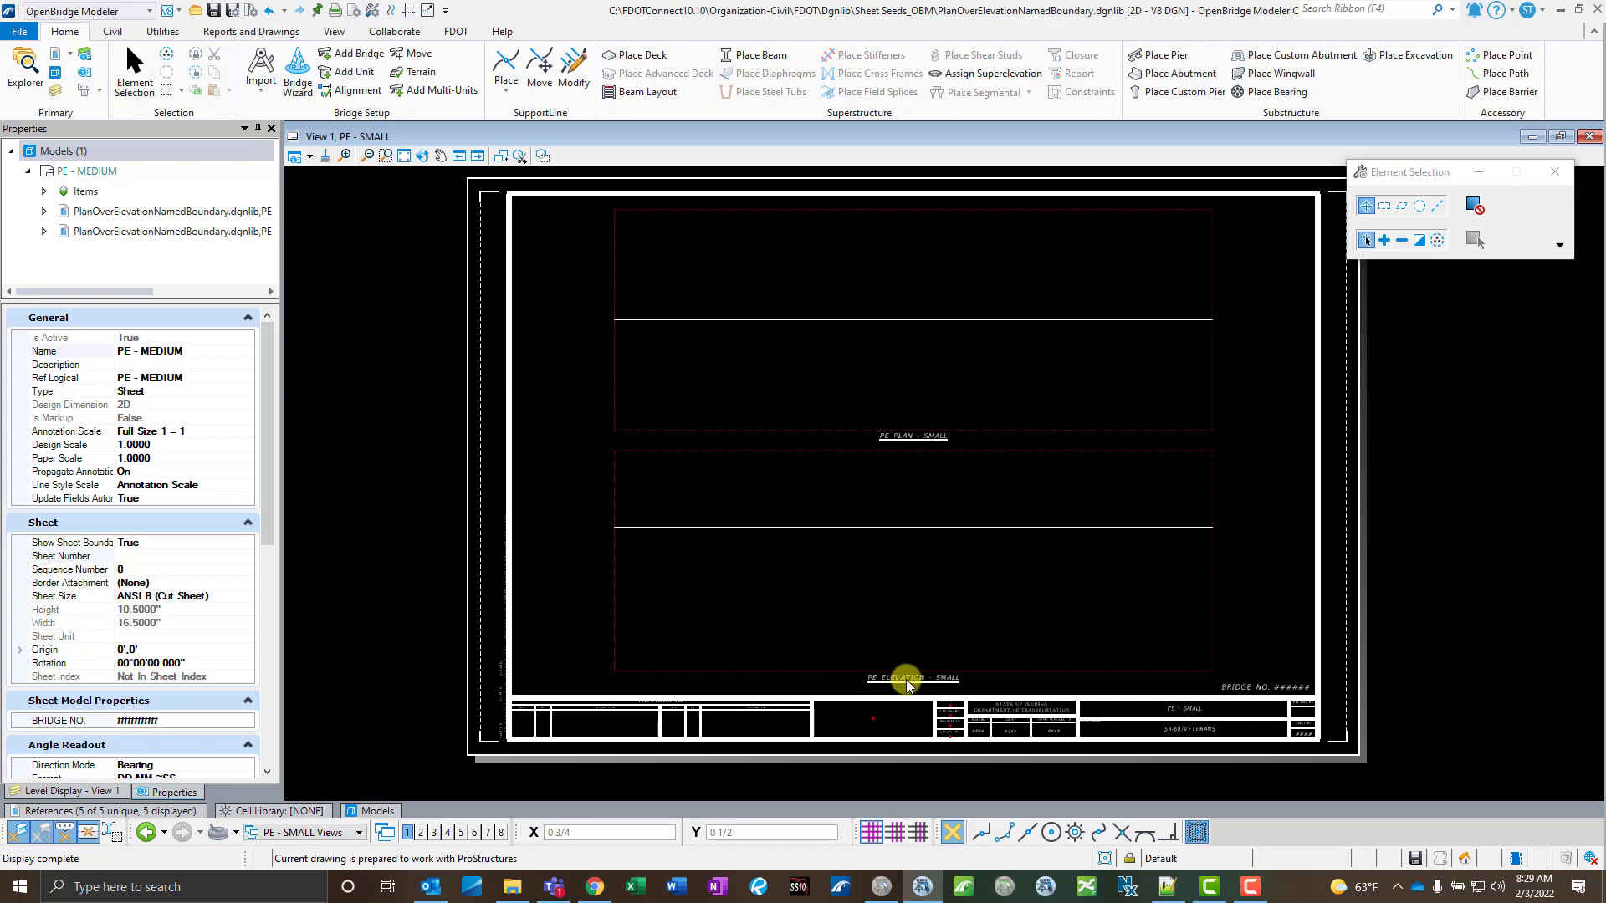
{"action": "left_click", "coordinate": [906, 671]}
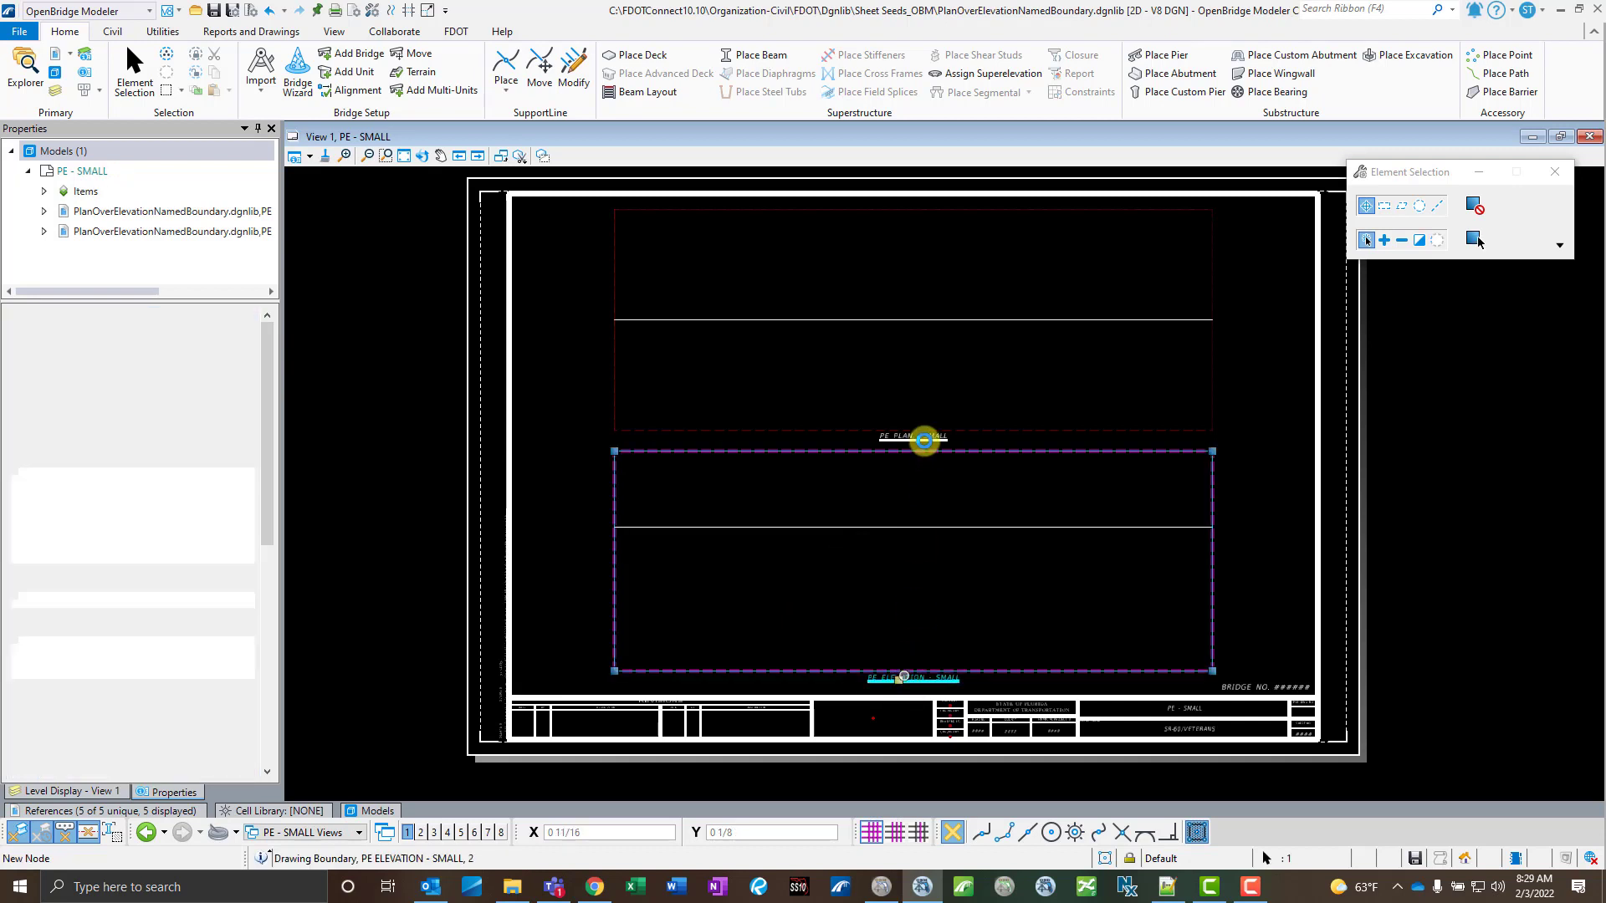
{"action": "left_click", "coordinate": [925, 437]}
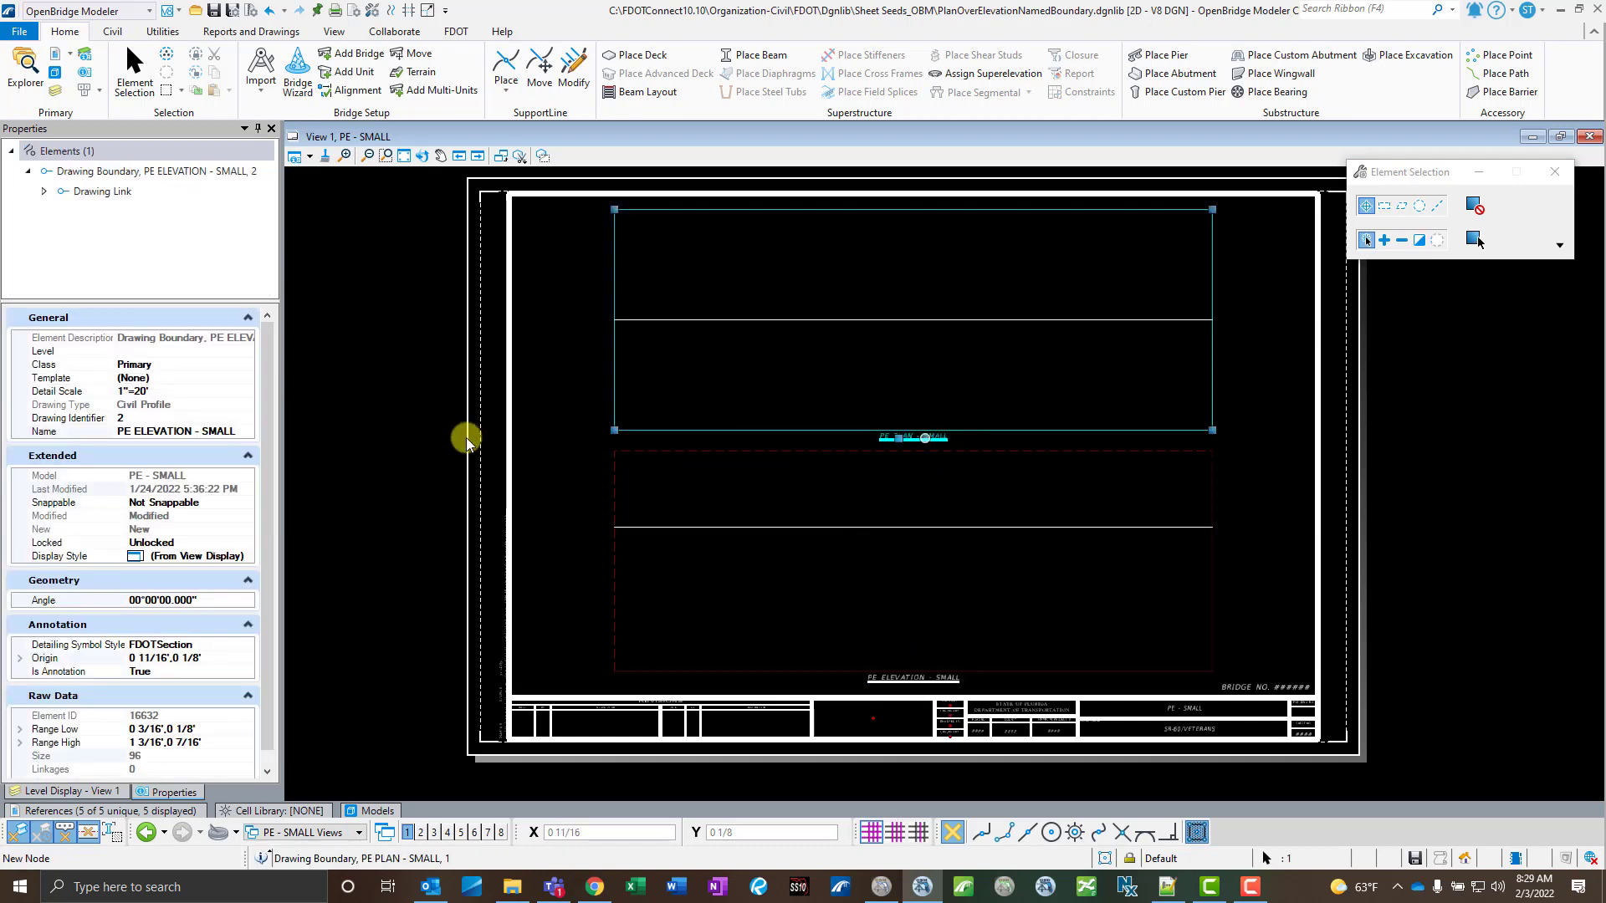
{"action": "left_click", "coordinate": [414, 420]}
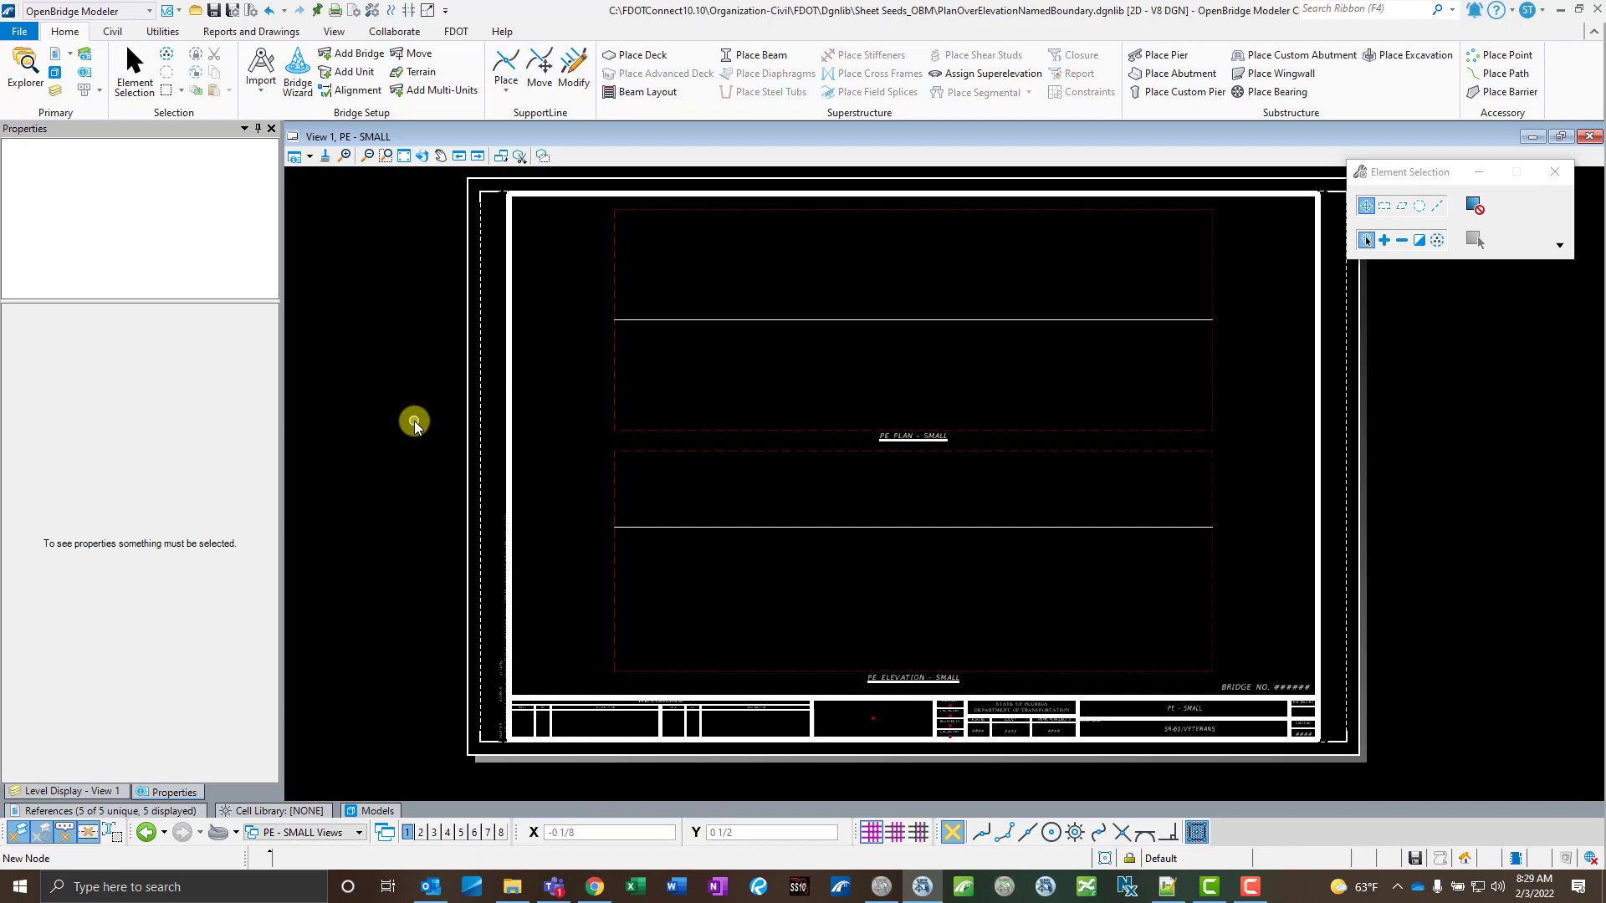